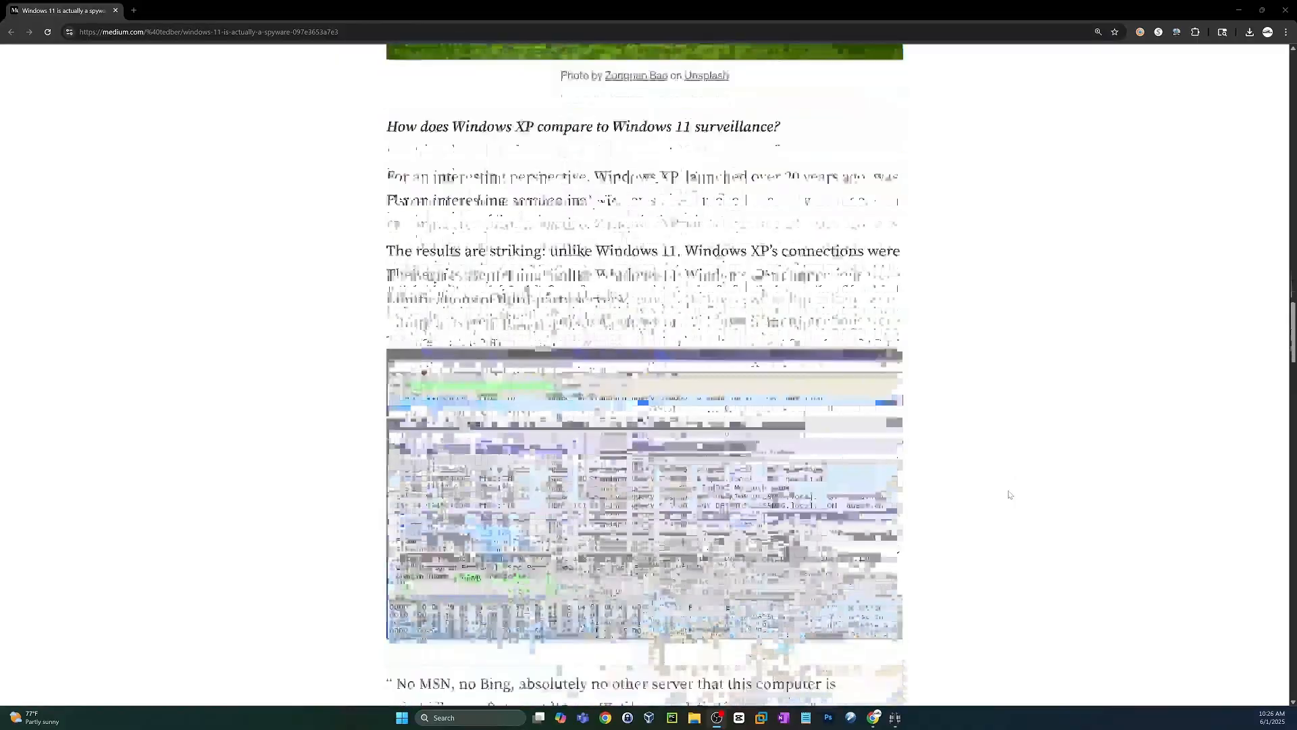
# Skim the rest of the article on Windows 11 surveillance, and bring up the DoNotSpy11 product page.
pyautogui.scroll(-5, 1007, 495)
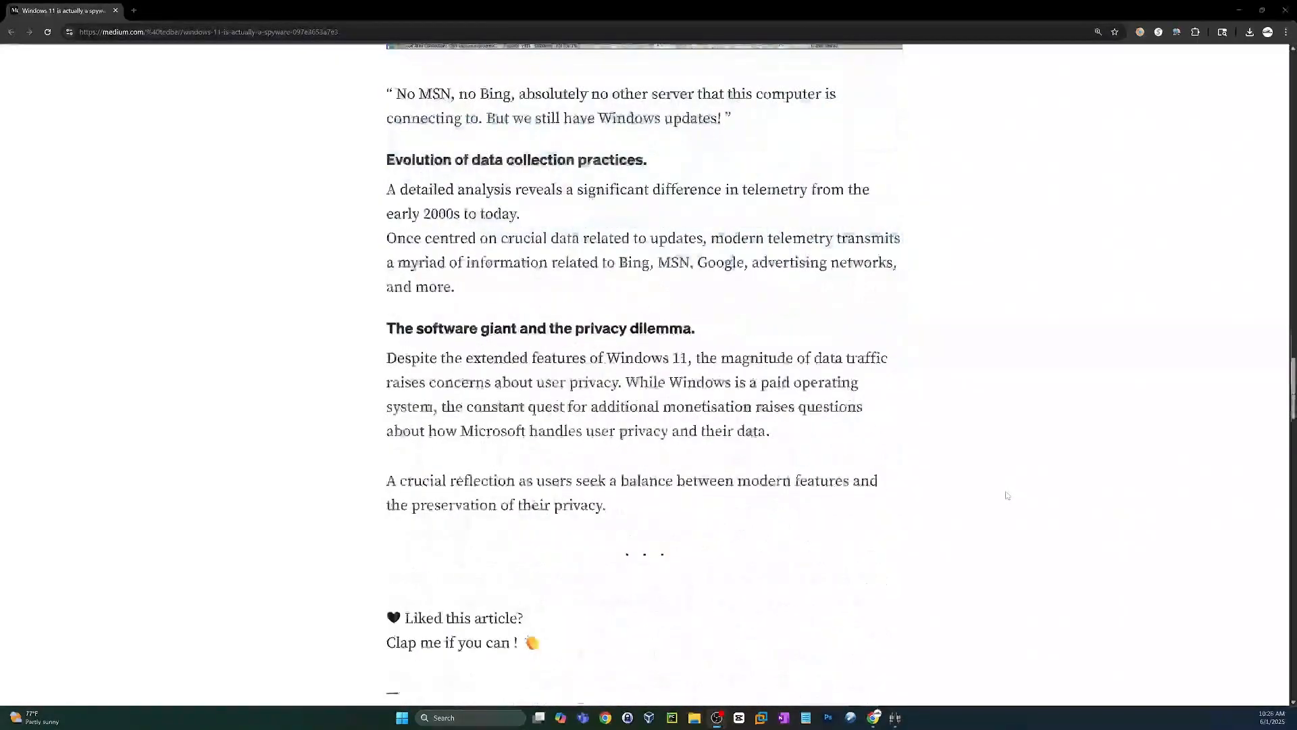
pyautogui.scroll(-8, 1007, 495)
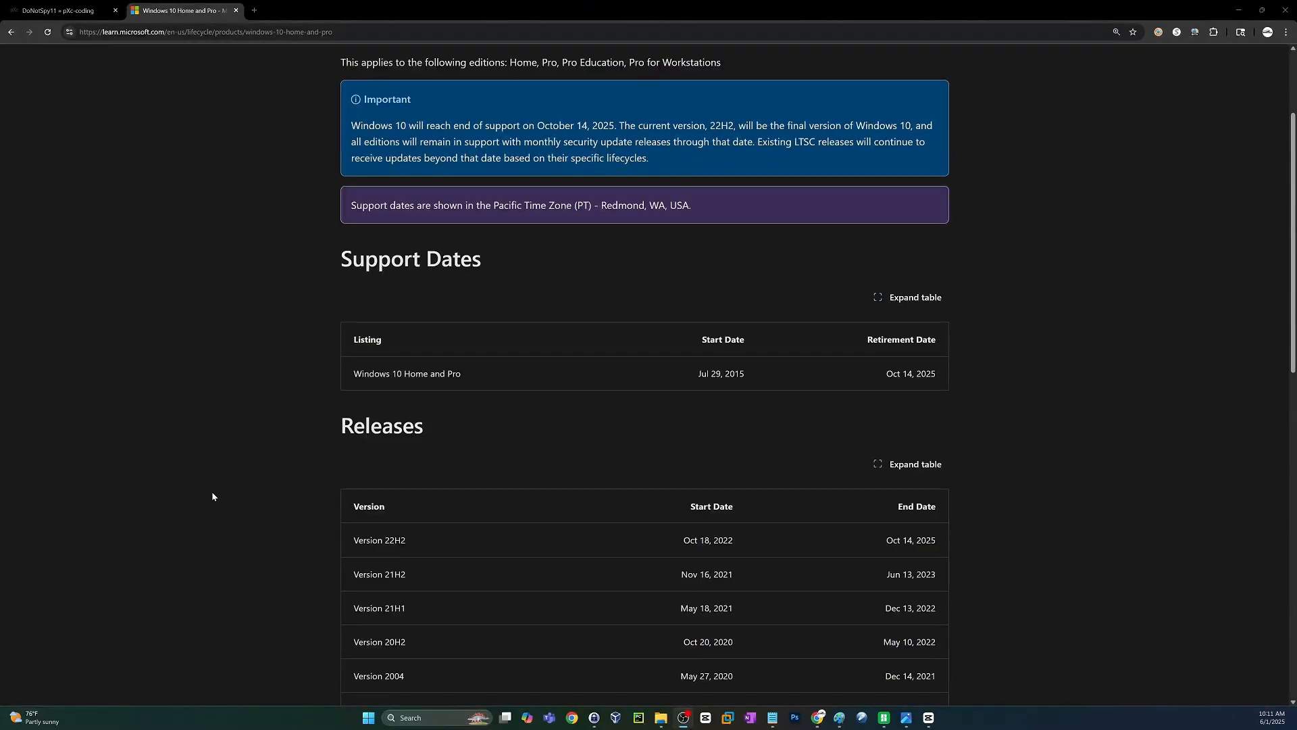
pyautogui.click(67, 4)
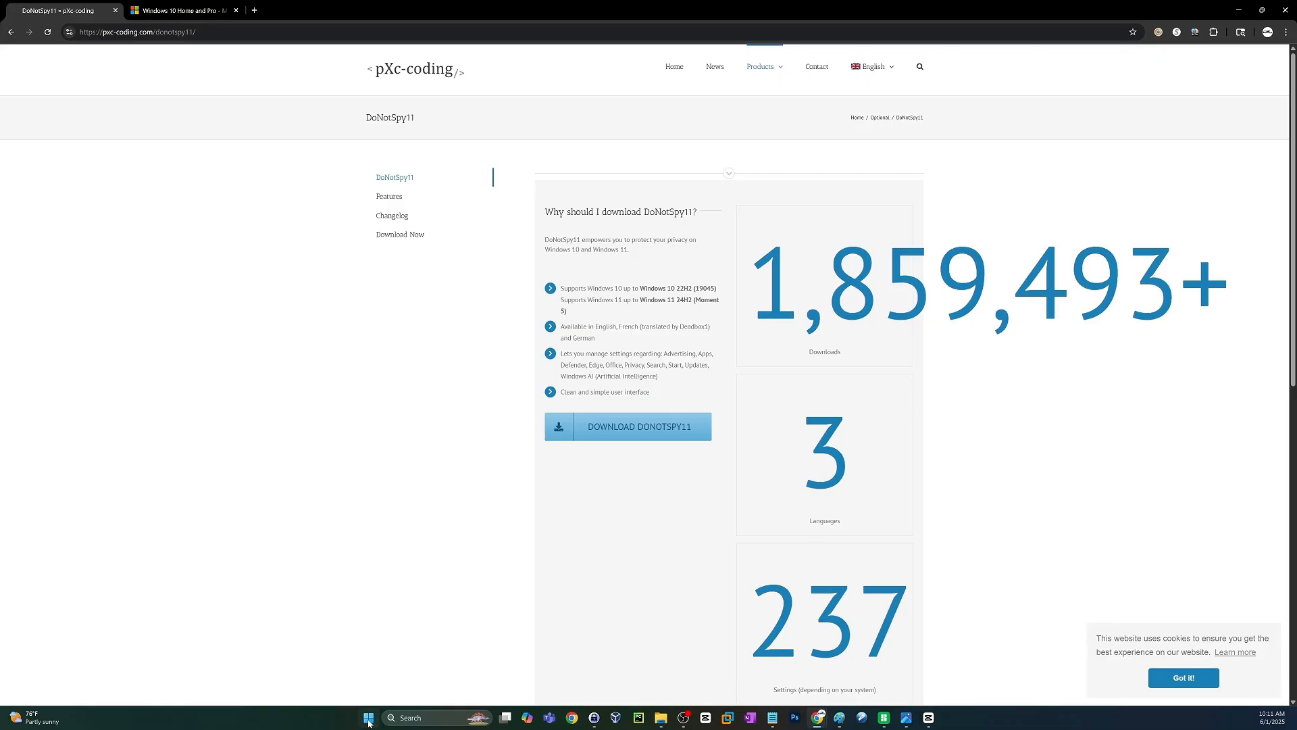
# Search Windows for "restore point", open the Create a restore point settings, and check which drives have protection.
pyautogui.click(369, 720)
pyautogui.click(590, 357)
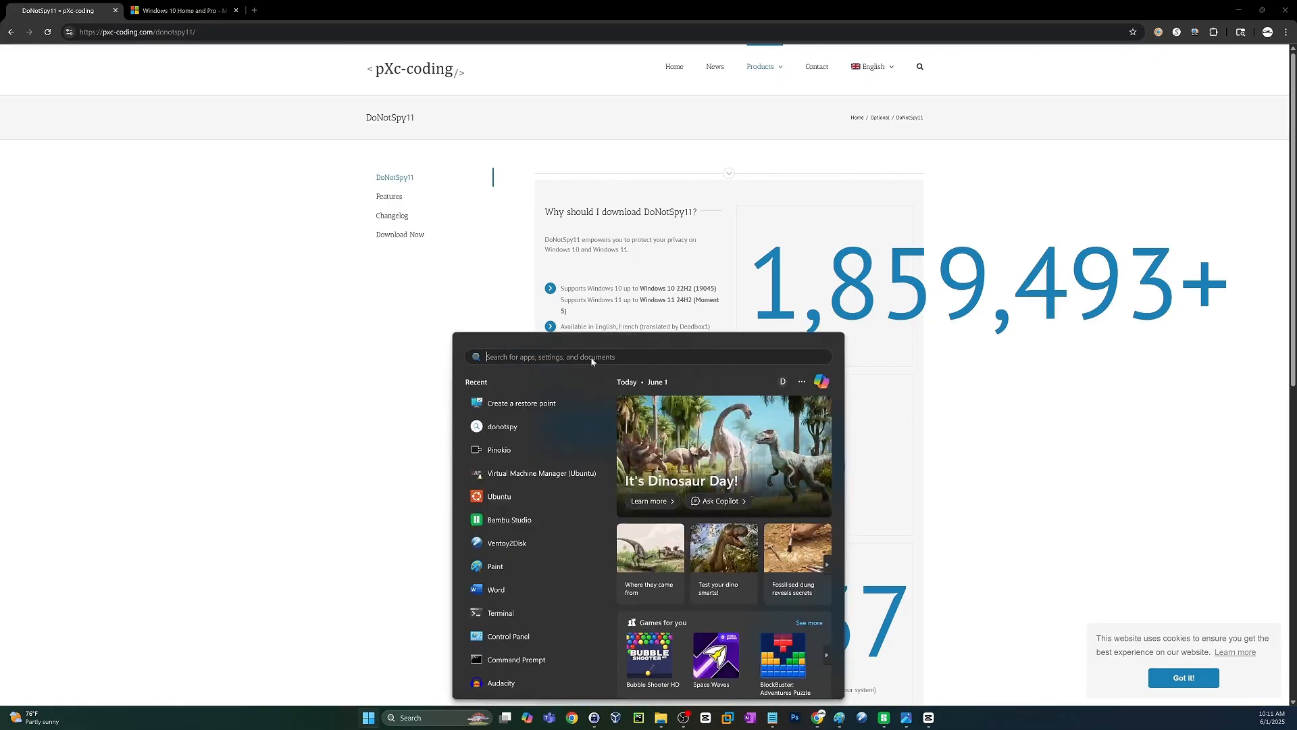
pyautogui.write('restore point')
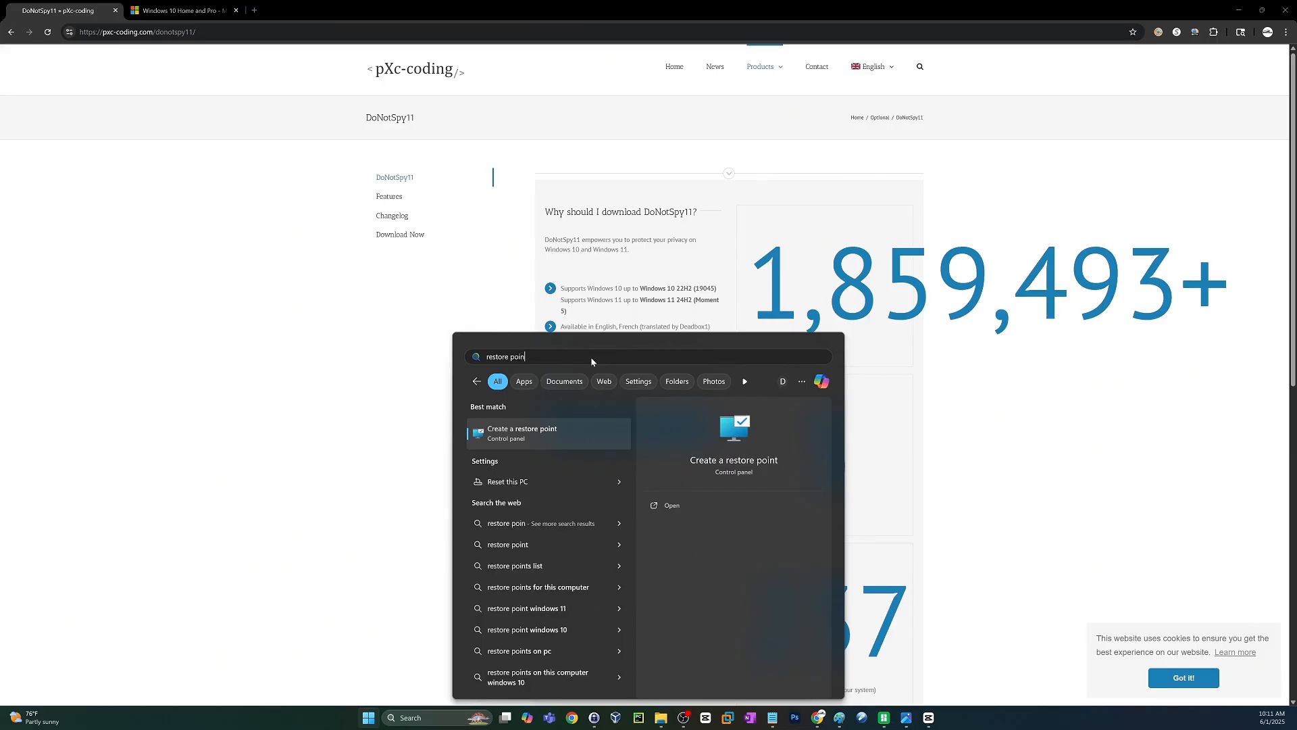
pyautogui.click(540, 440)
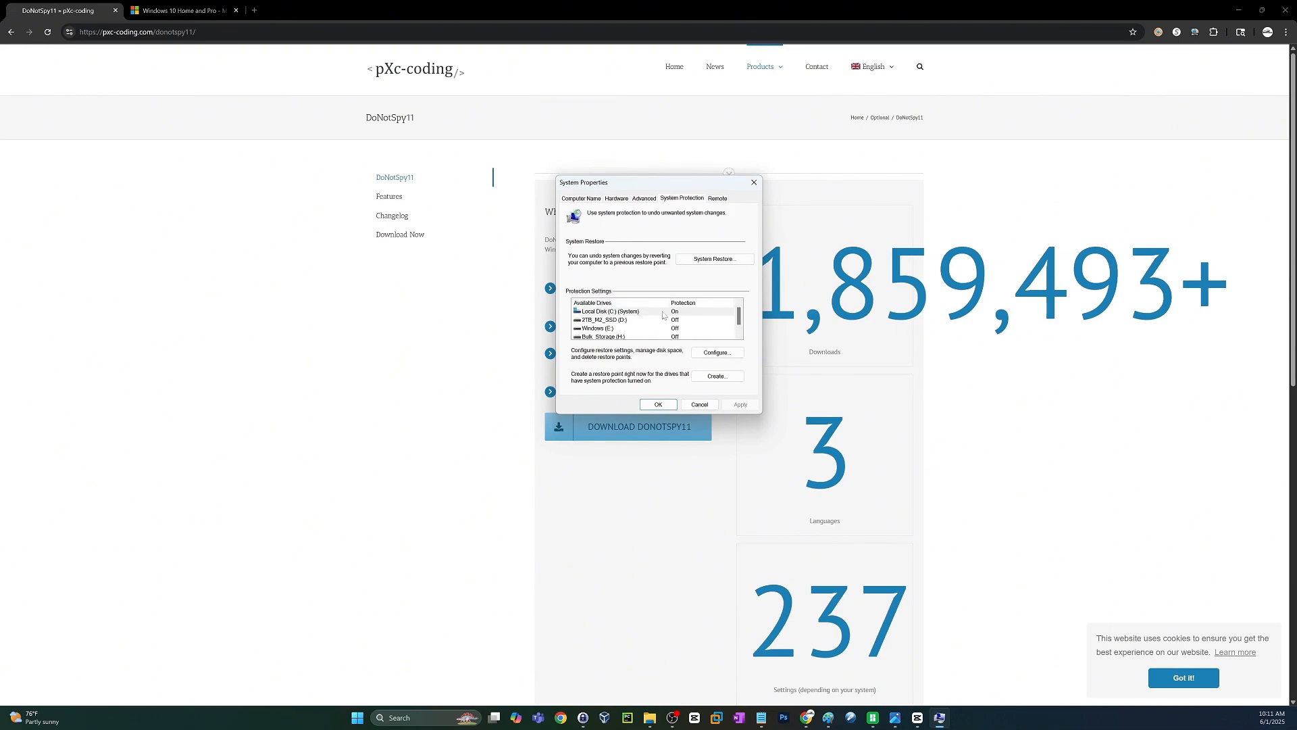
pyautogui.scroll(-1, 738, 323)
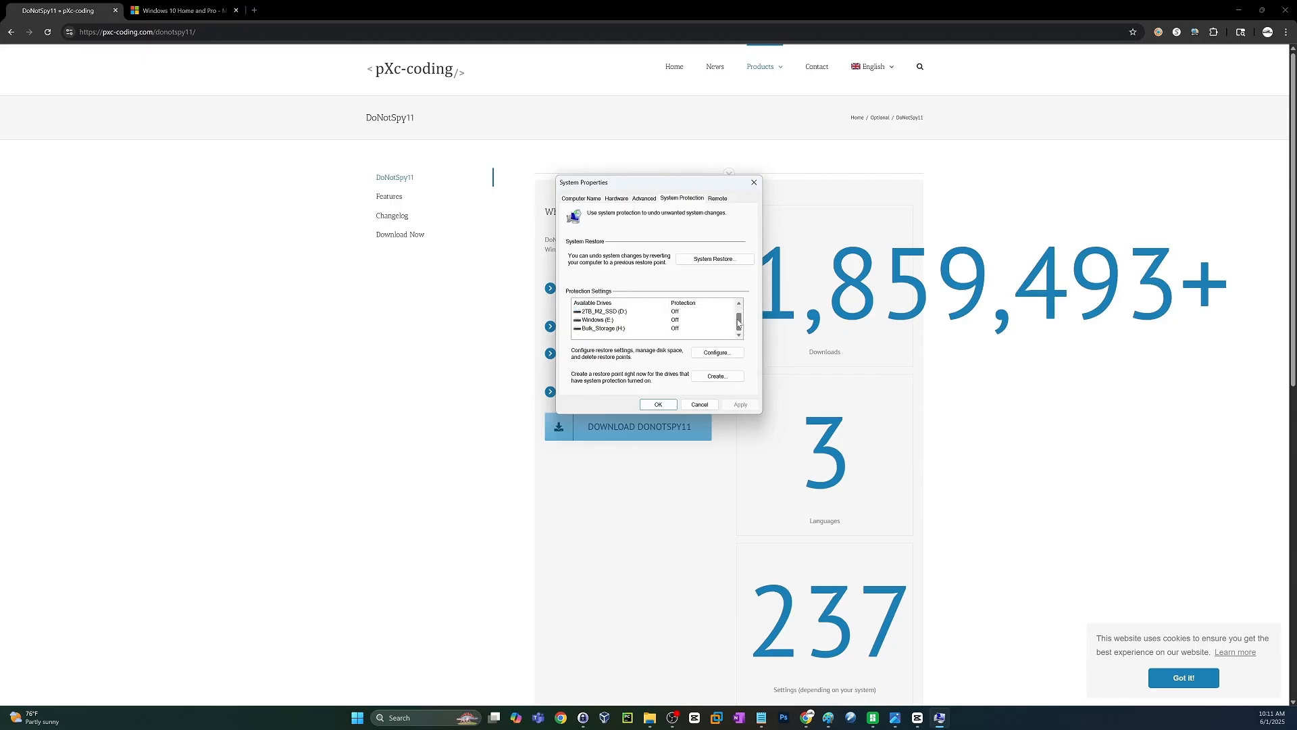
pyautogui.scroll(1, 738, 323)
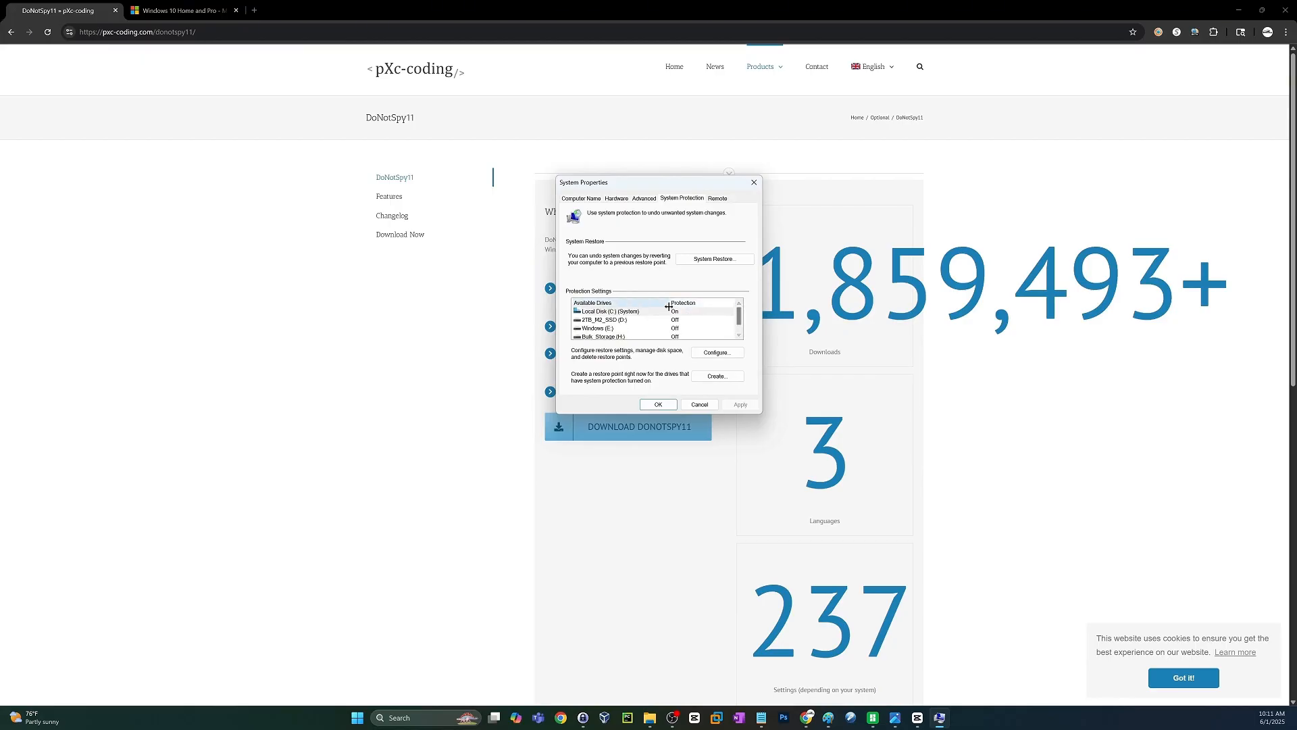
# Create a system restore point with a description beginning "Before DoNotSpy11 Insta", and close System Properties.
pyautogui.click(715, 376)
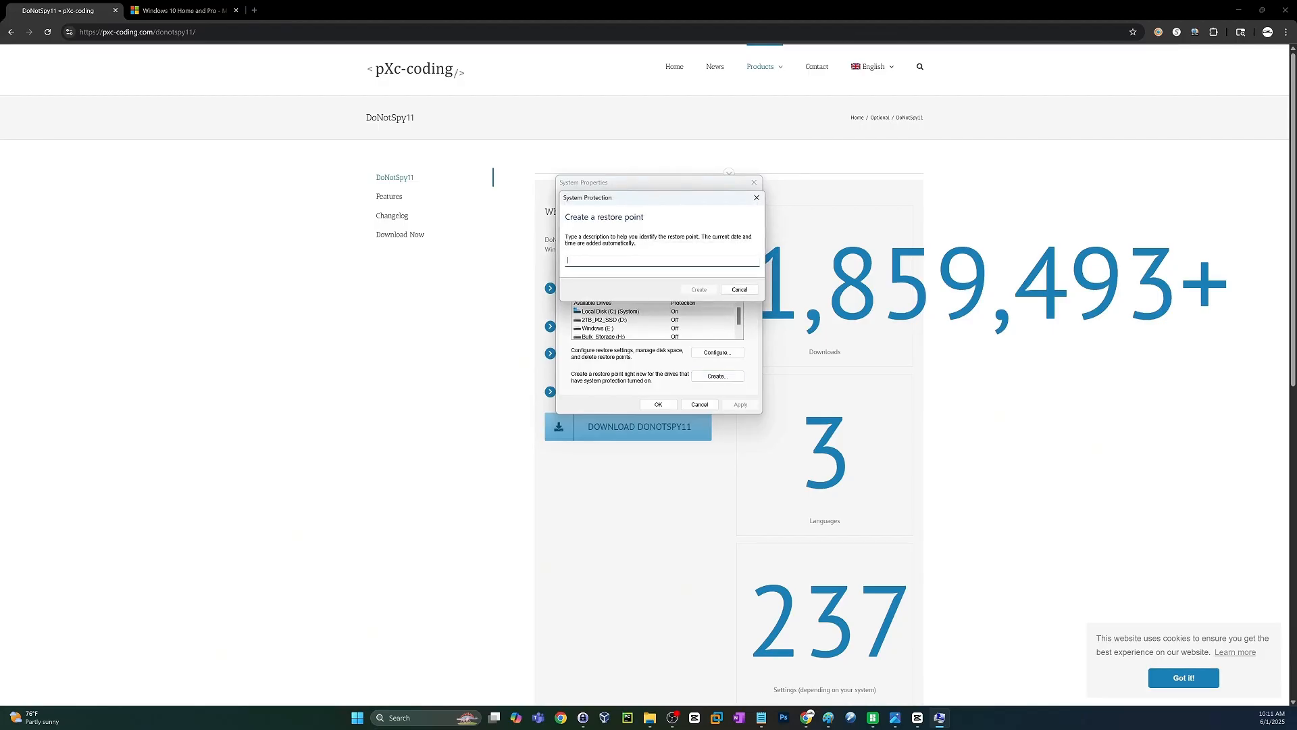
pyautogui.write('Before DoNotSpy11 Install')
pyautogui.click(698, 289)
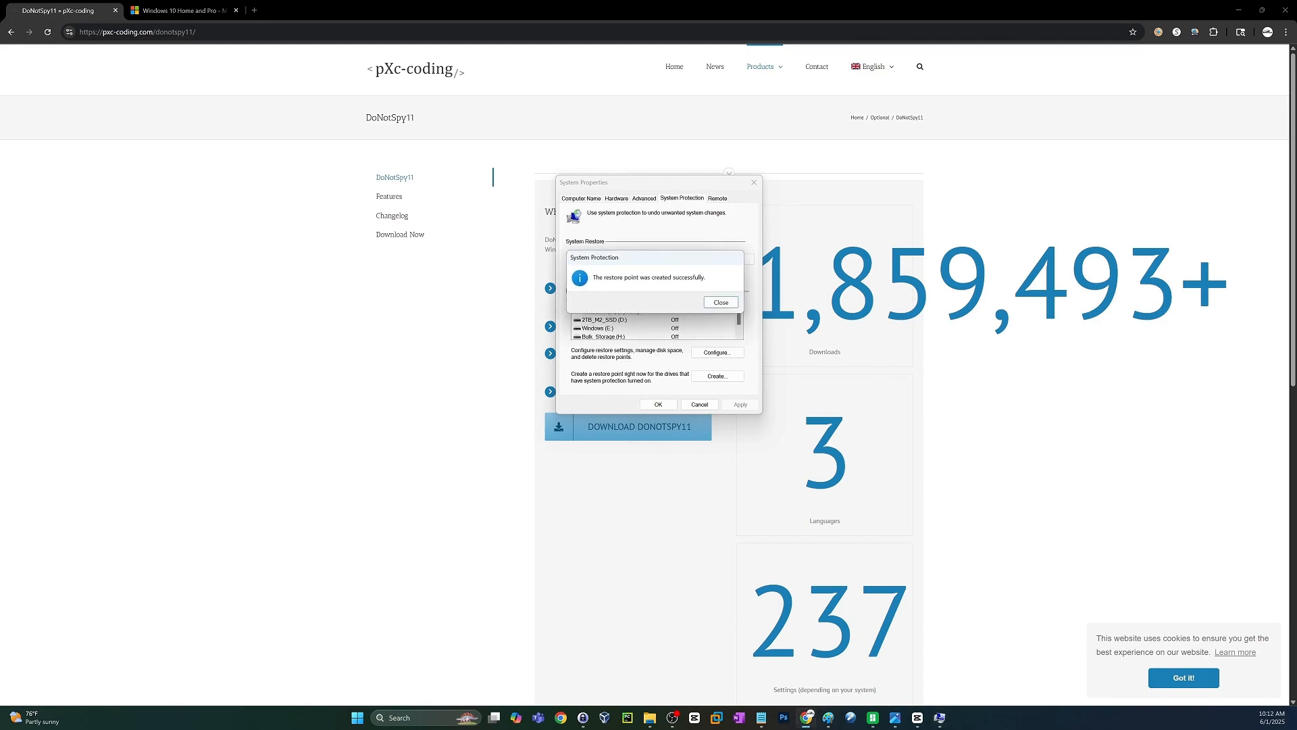
pyautogui.click(721, 303)
pyautogui.click(658, 404)
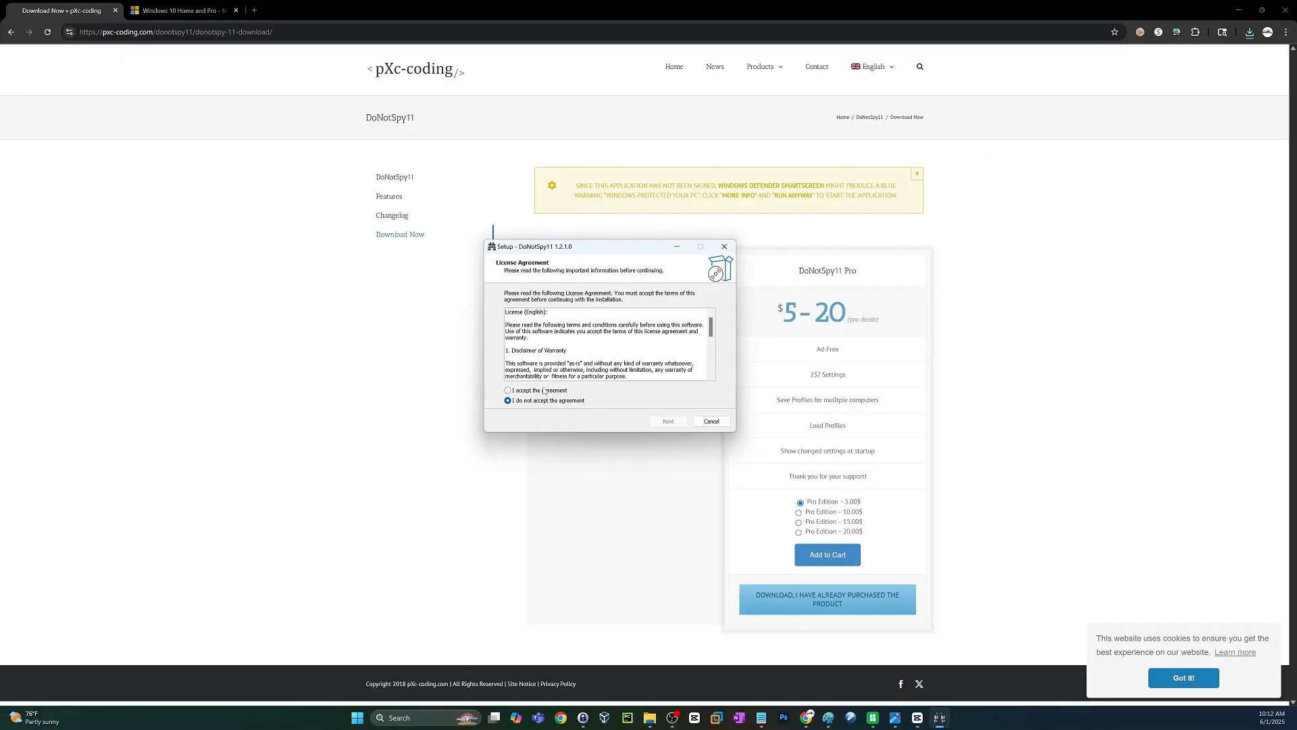
# Accept the license and install DoNotSpy11 in the default folders without extra shortcuts, finishing setup without launching it.
pyautogui.click(544, 391)
pyautogui.click(668, 421)
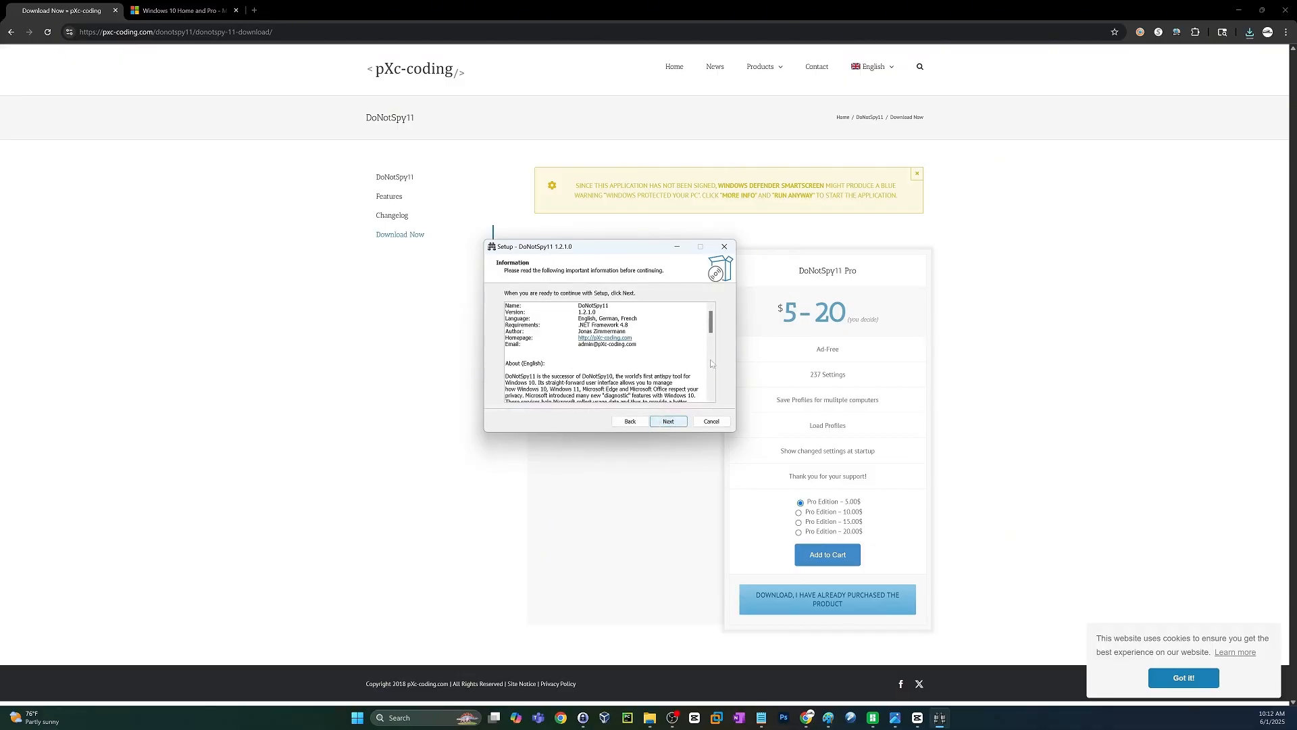
pyautogui.scroll(-5, 711, 363)
pyautogui.click(675, 422)
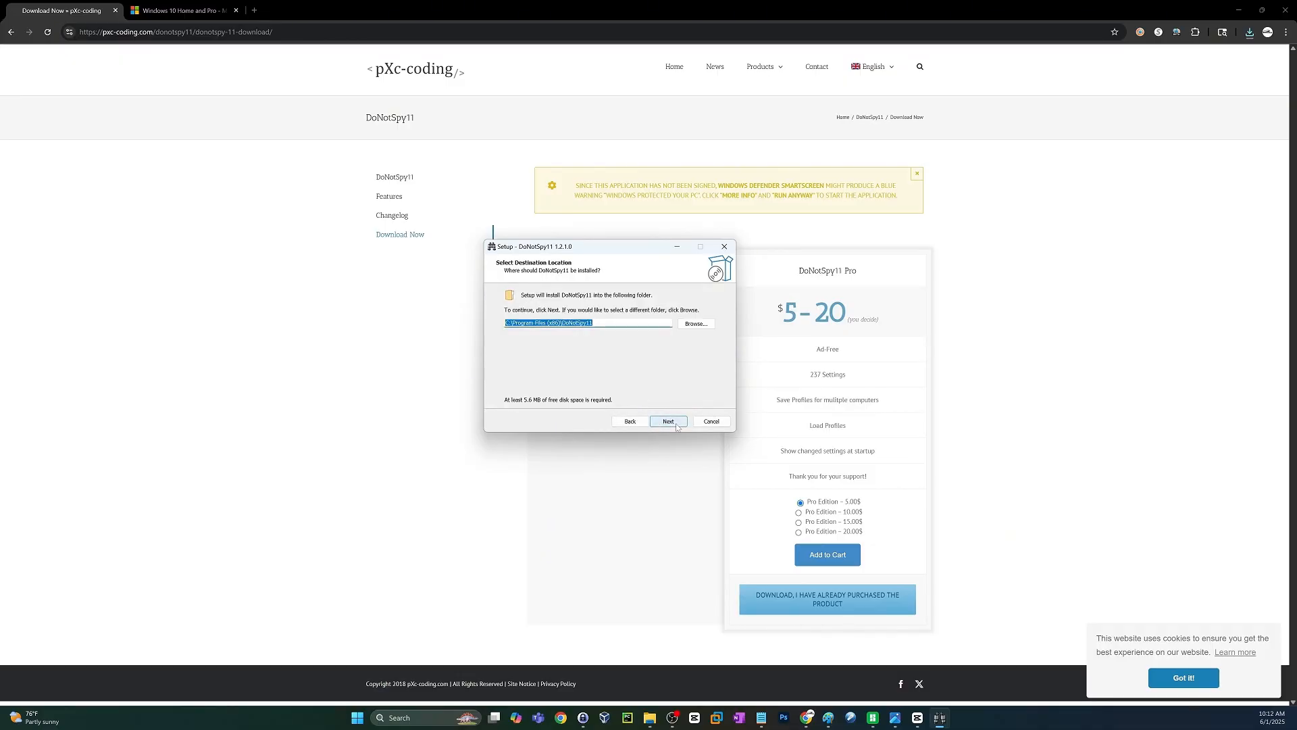
pyautogui.click(668, 421)
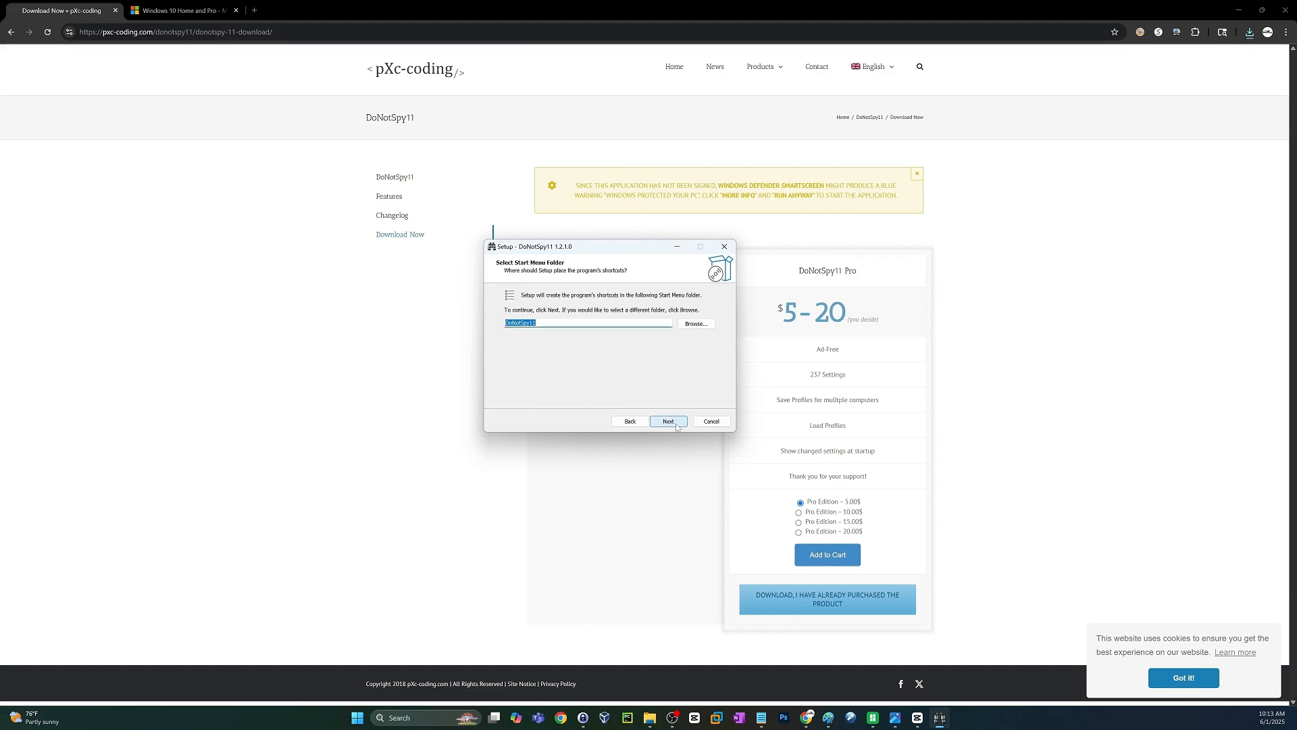
pyautogui.click(676, 423)
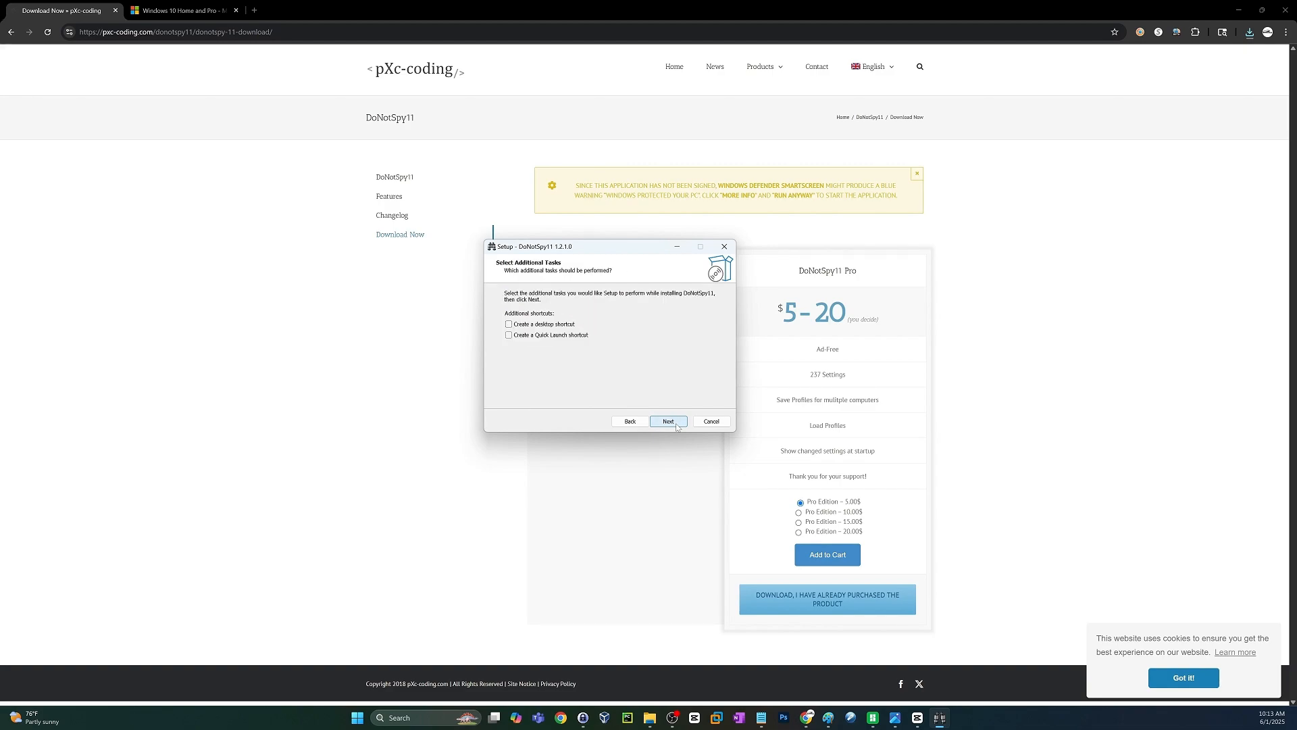
pyautogui.click(676, 426)
pyautogui.click(676, 426)
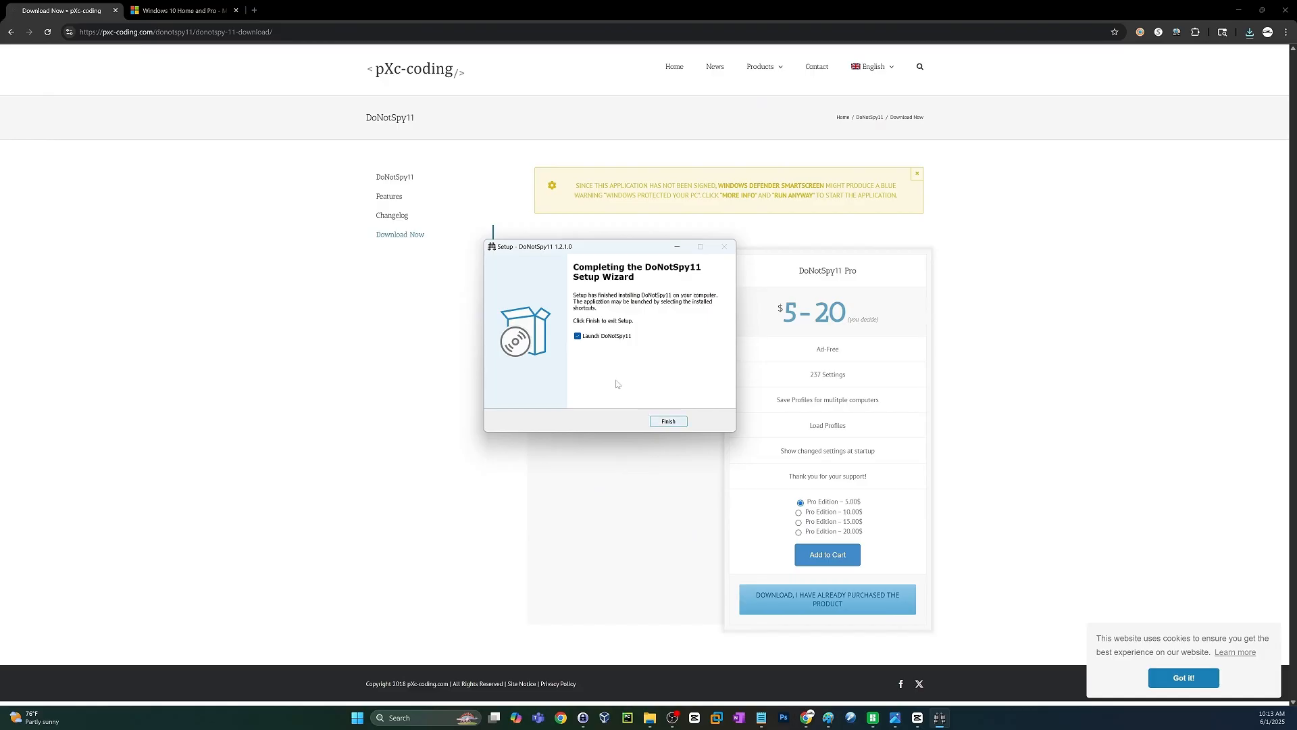
pyautogui.click(584, 338)
pyautogui.click(675, 421)
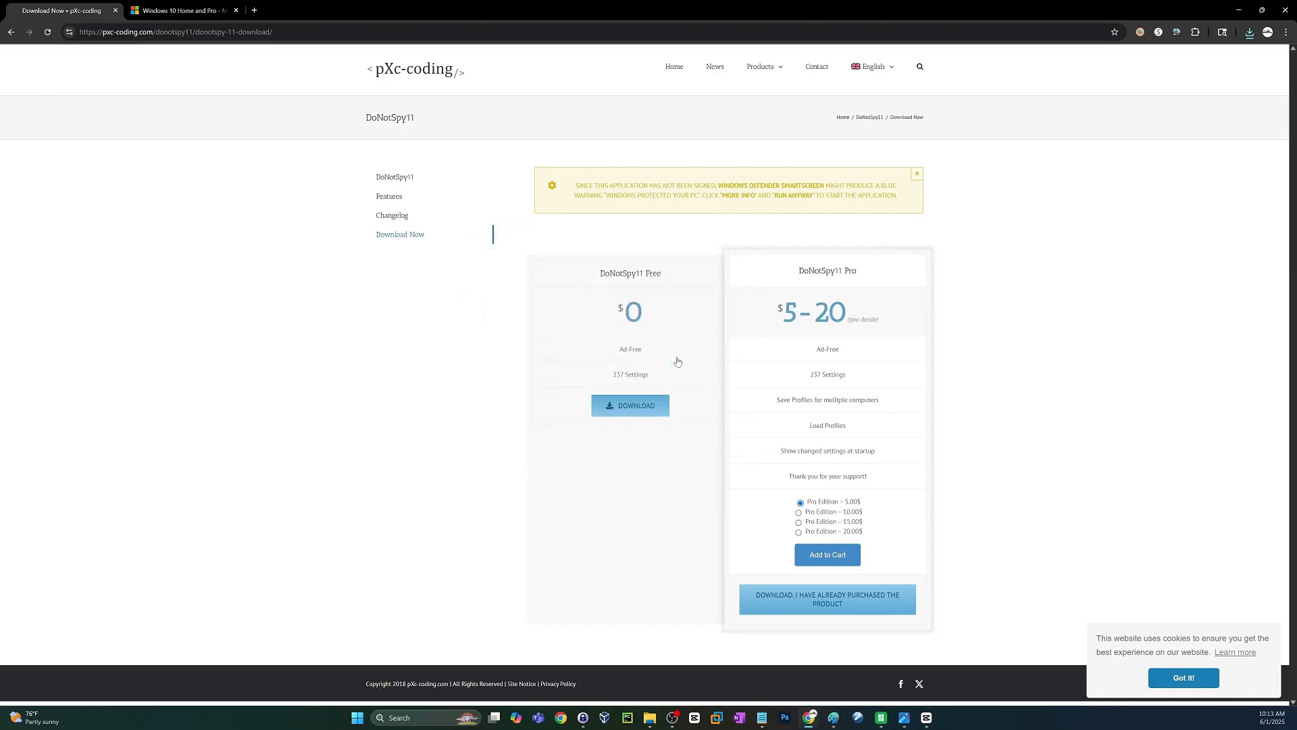
# Search Windows for "donot" and run DoNotSpy11 as administrator.
pyautogui.click(368, 717)
pyautogui.write('donot')
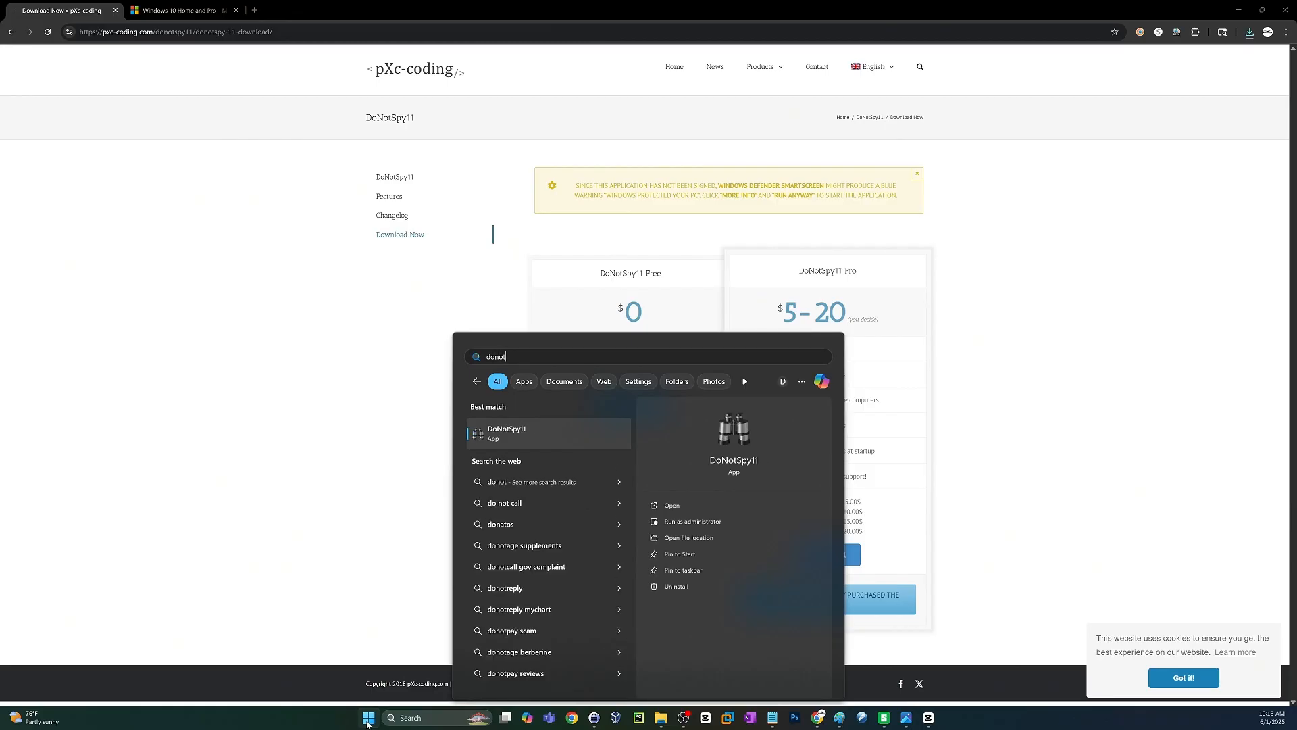
pyautogui.click(702, 525)
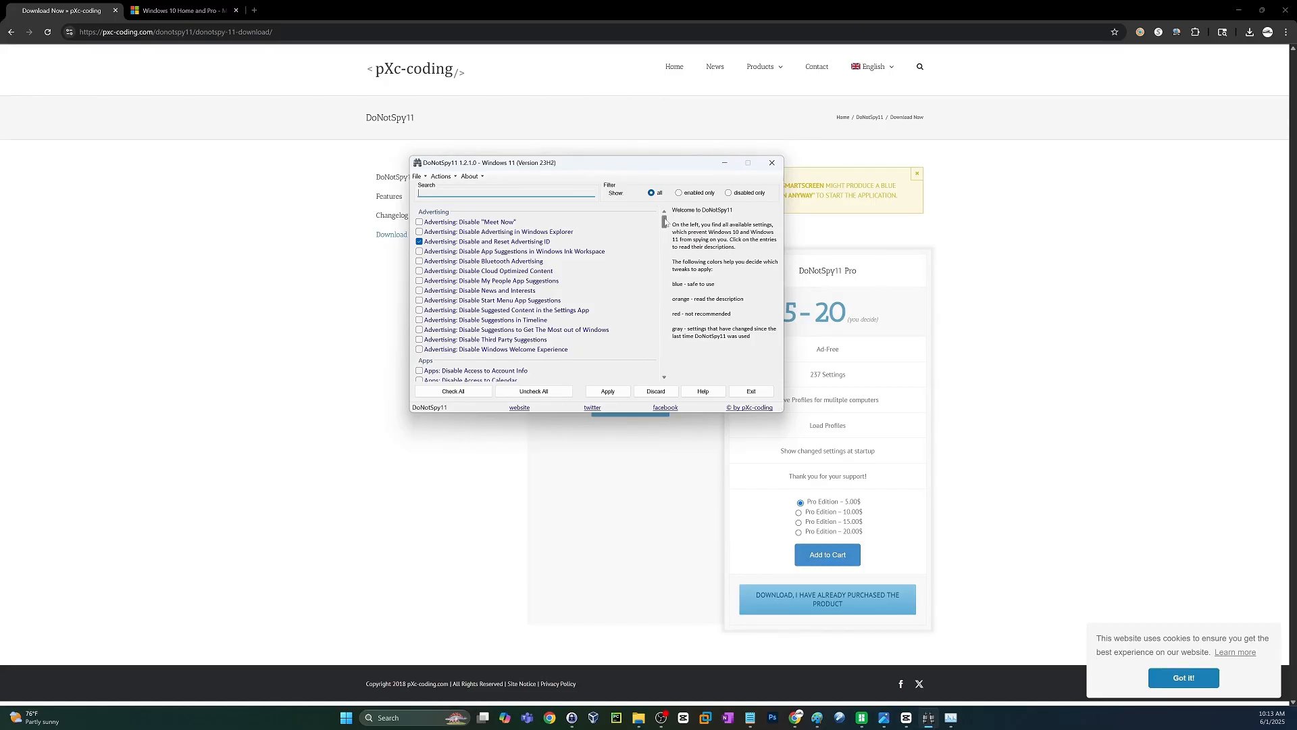
# Review the full list of available privacy settings, from Advertising down to Windows AI.
pyautogui.scroll(-3, 632, 319)
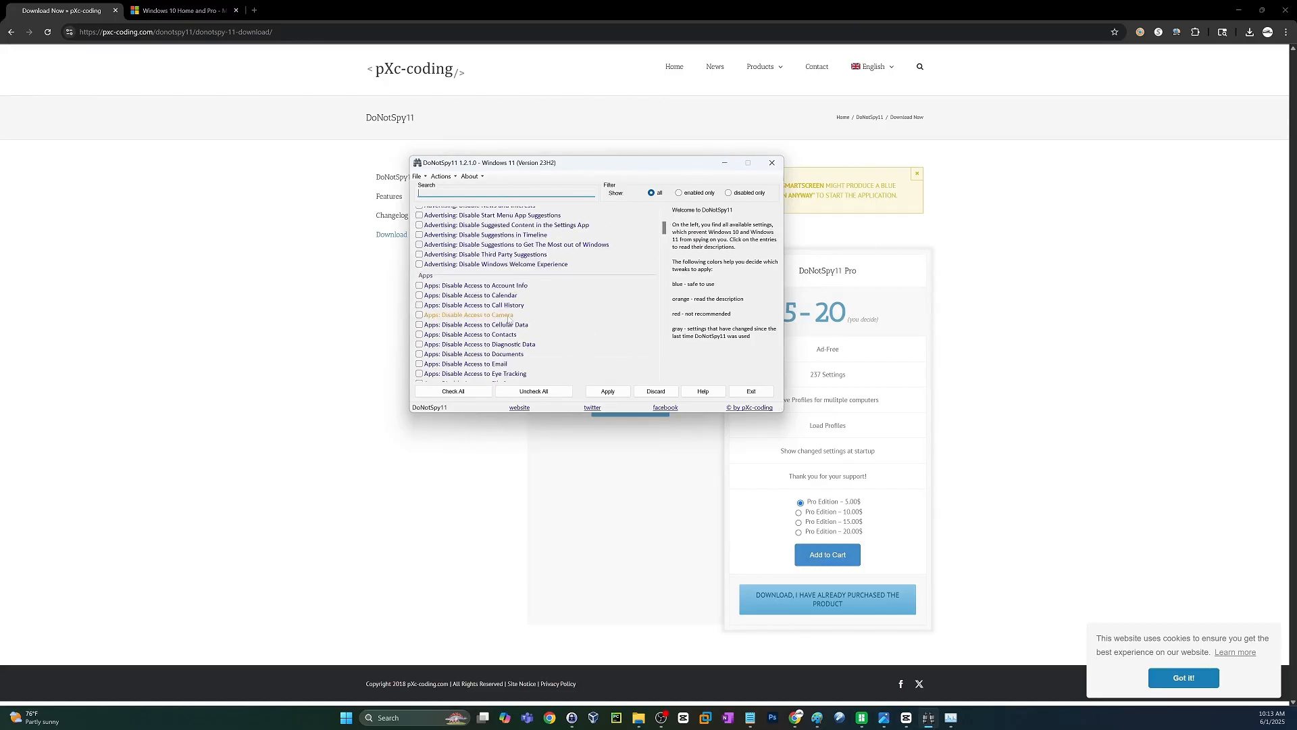
pyautogui.scroll(-3, 650, 291)
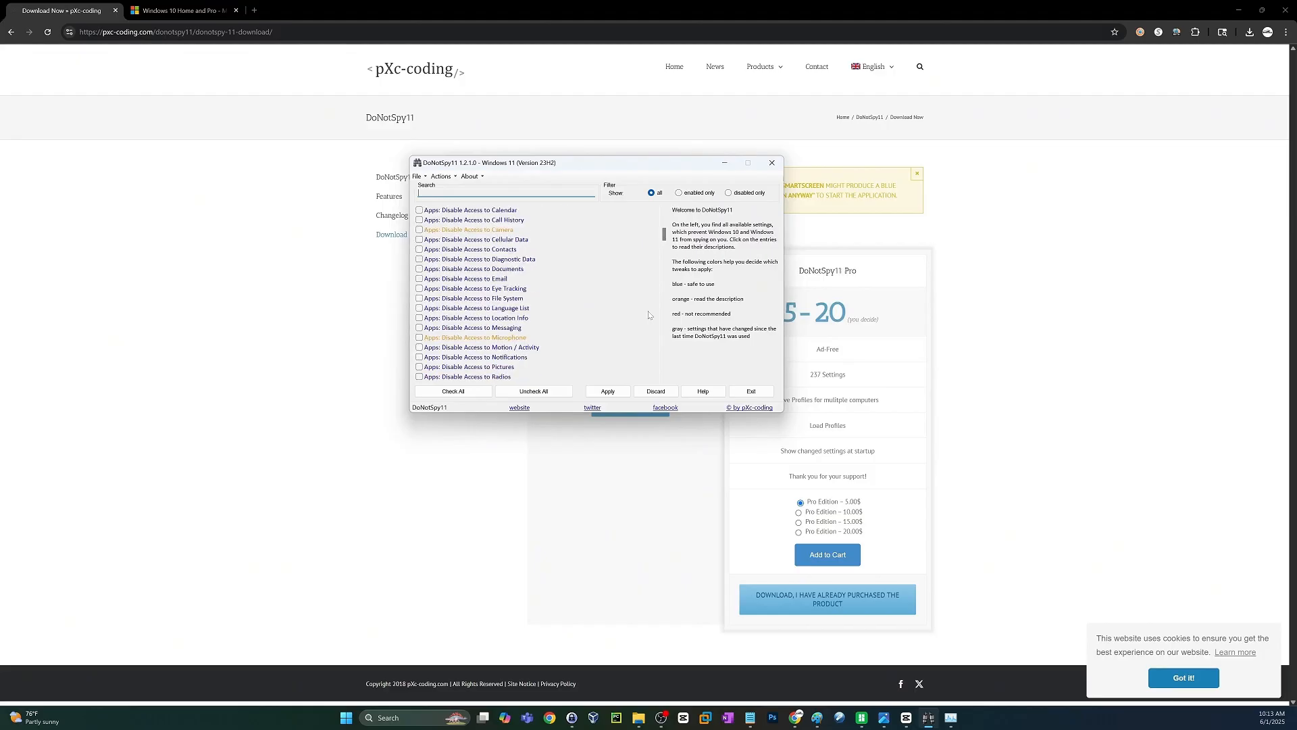
pyautogui.scroll(-3, 649, 315)
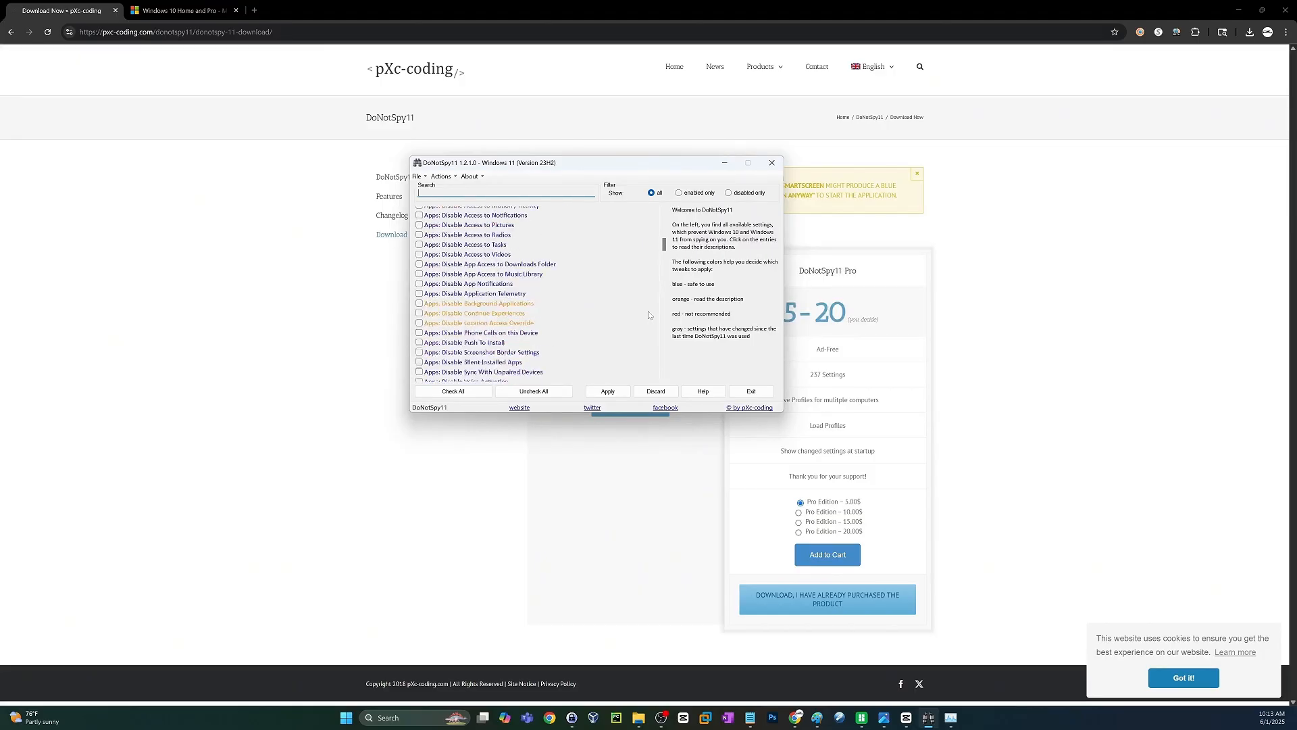
pyautogui.scroll(-4, 648, 315)
pyautogui.scroll(-4, 648, 315)
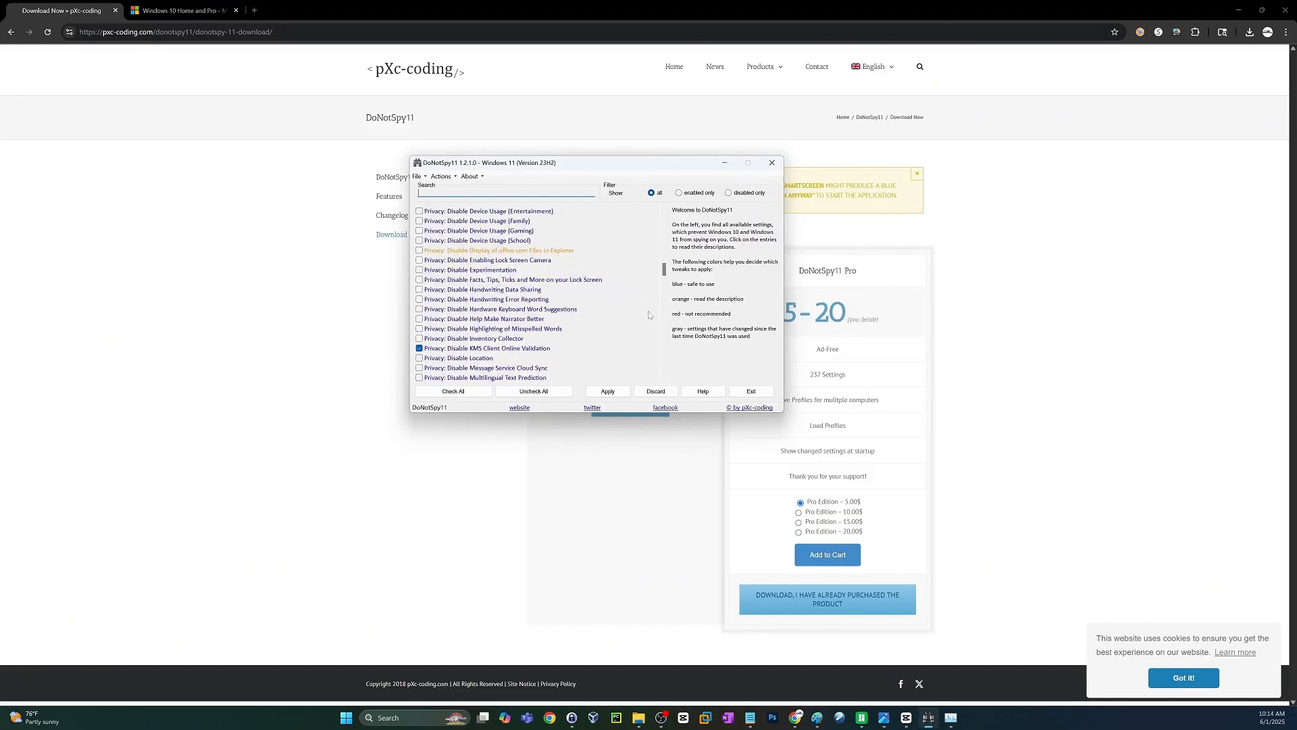
pyautogui.scroll(-4, 649, 315)
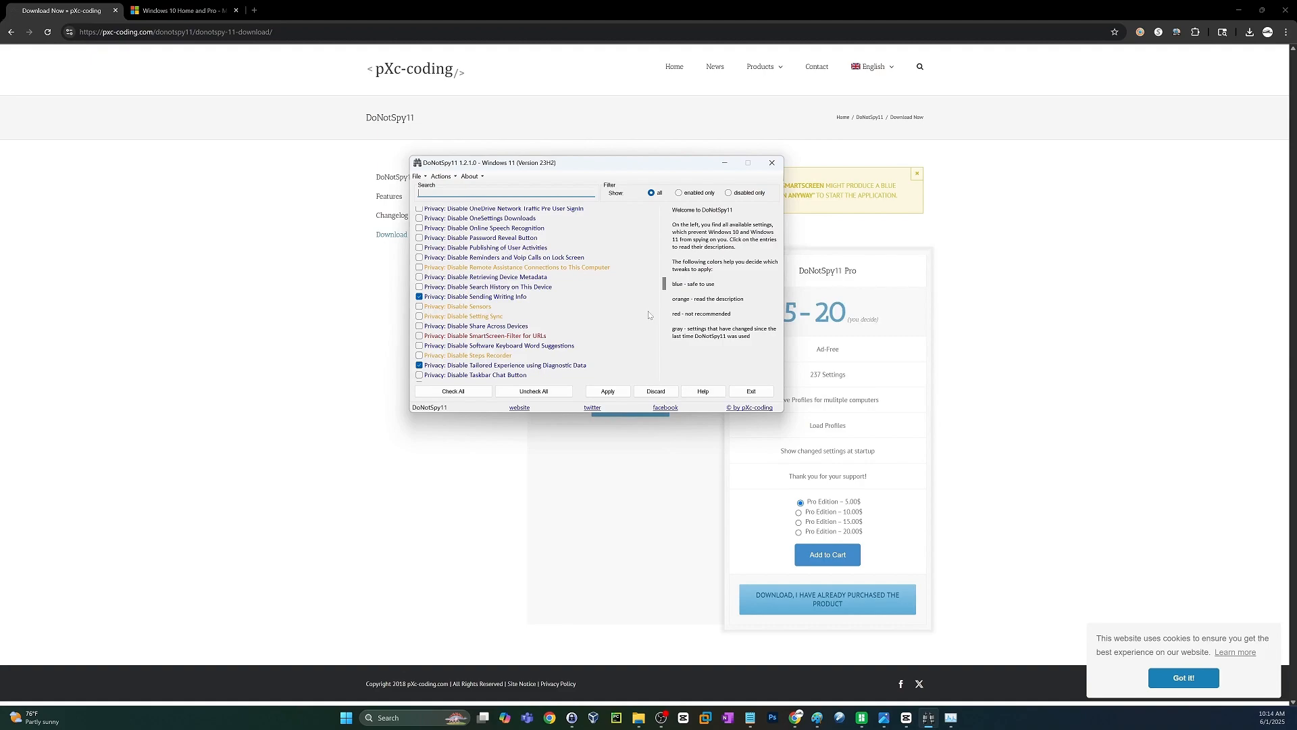
pyautogui.scroll(-8, 649, 315)
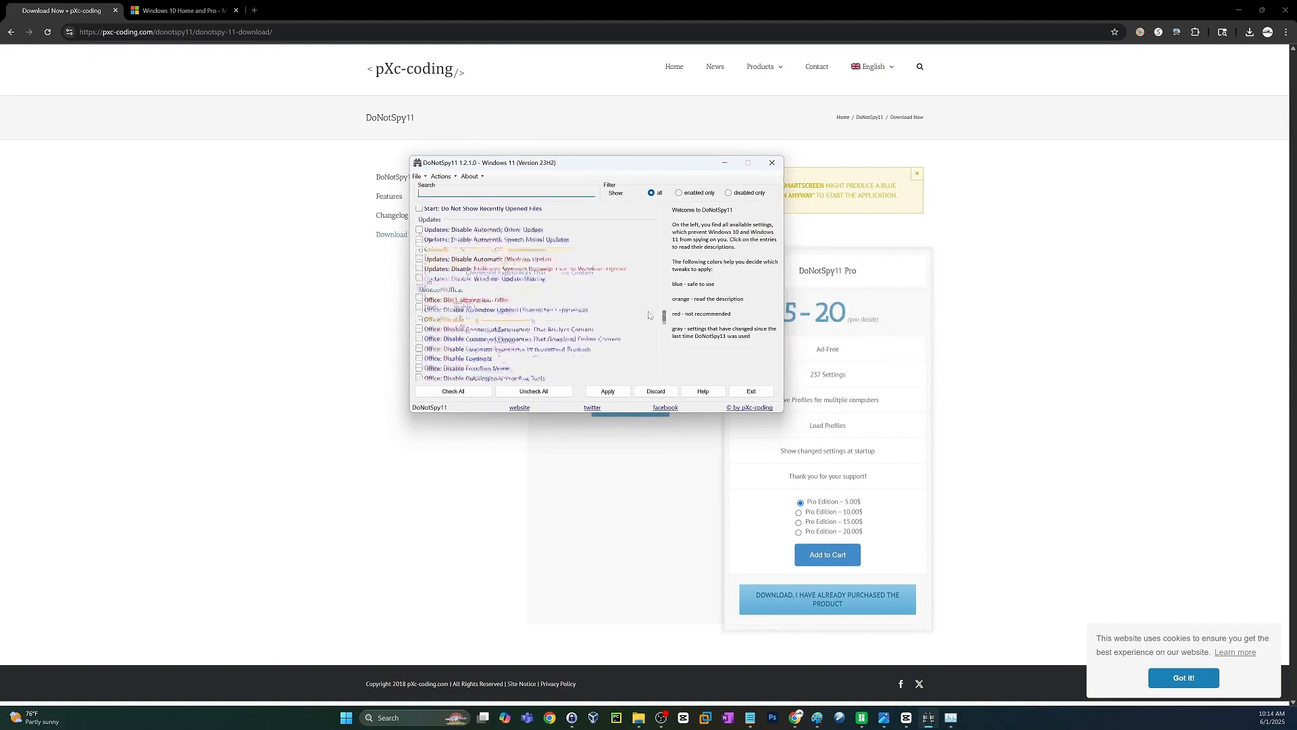
pyautogui.scroll(-6, 649, 315)
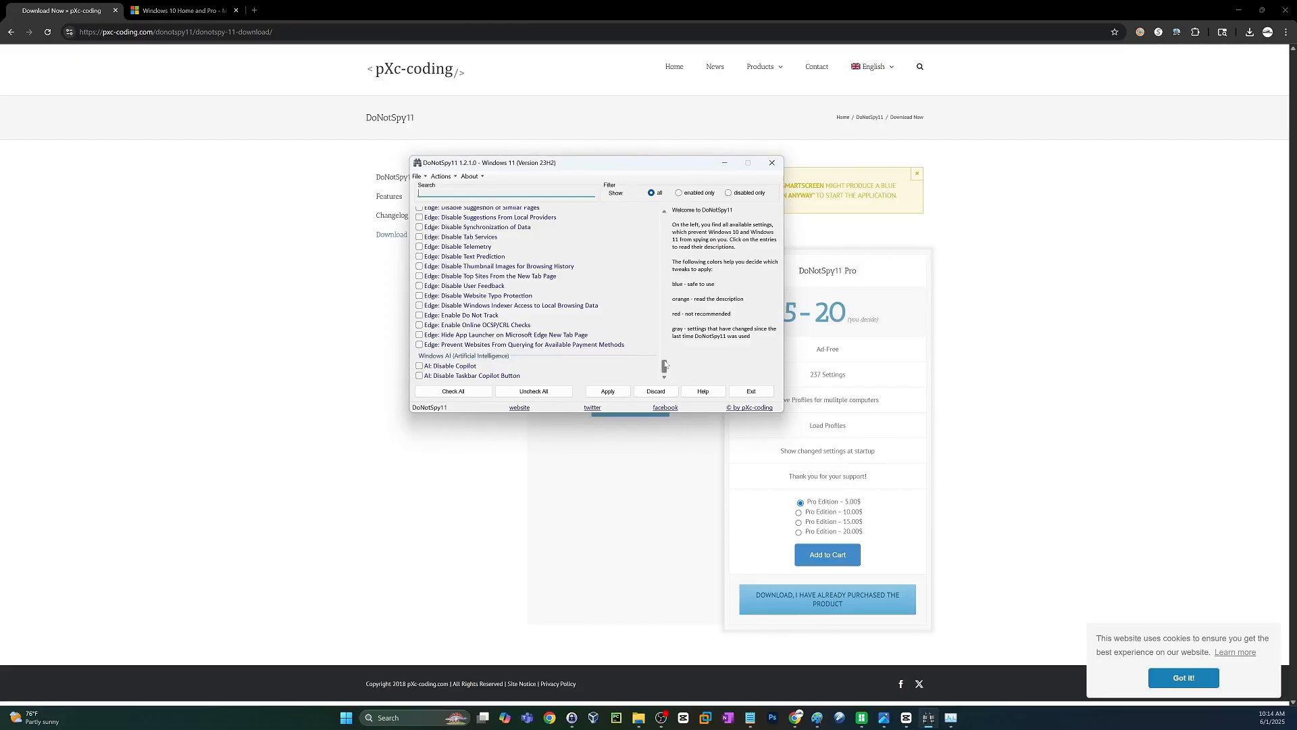
# Read the color legend that explains the blue, orange, red and grey settings.
pyautogui.moveTo(751, 336); pyautogui.dragTo(673, 217)
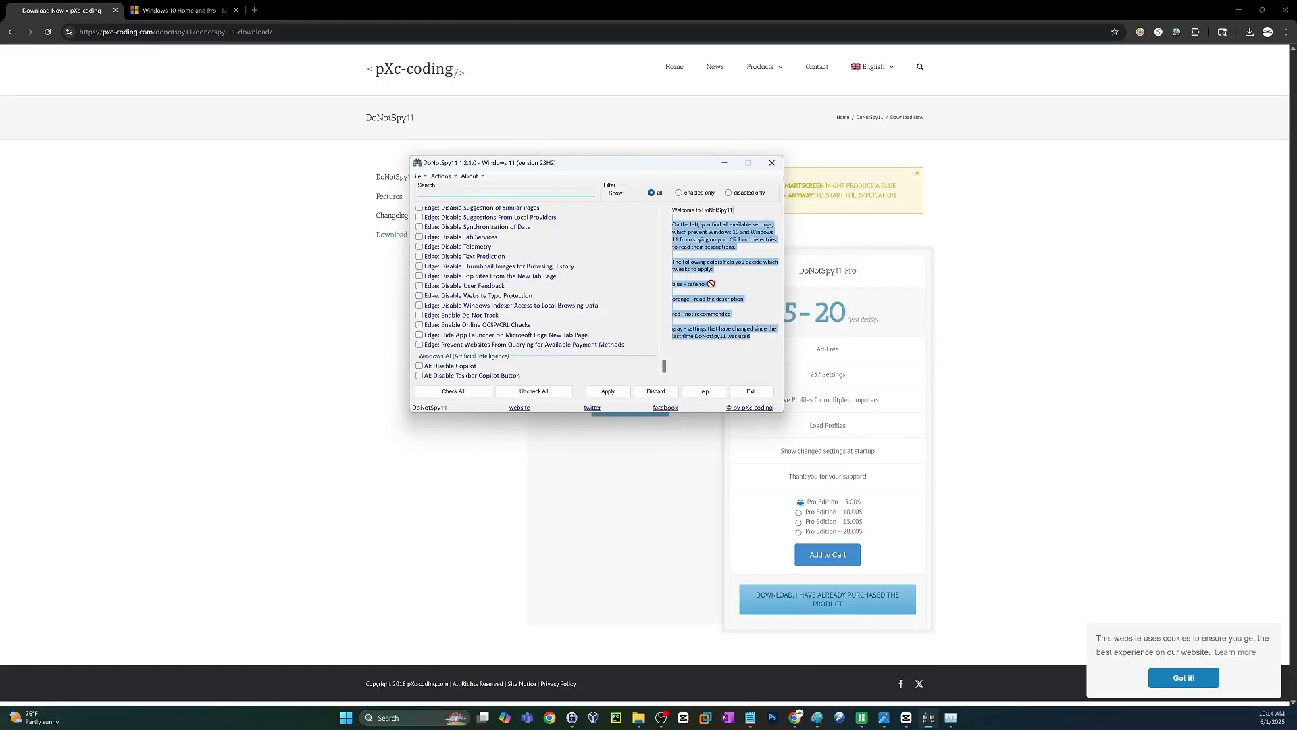
pyautogui.click(716, 284)
pyautogui.moveTo(716, 283); pyautogui.dragTo(643, 302)
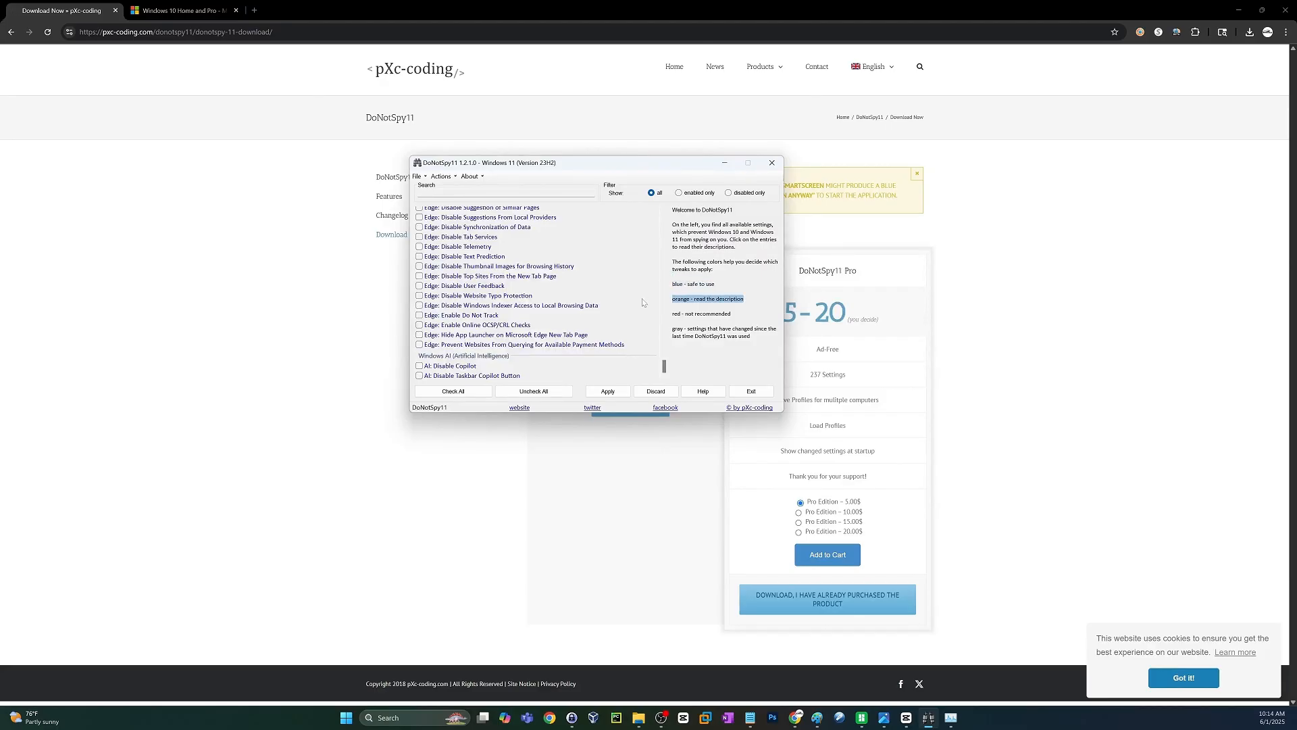
pyautogui.moveTo(731, 314); pyautogui.dragTo(672, 313)
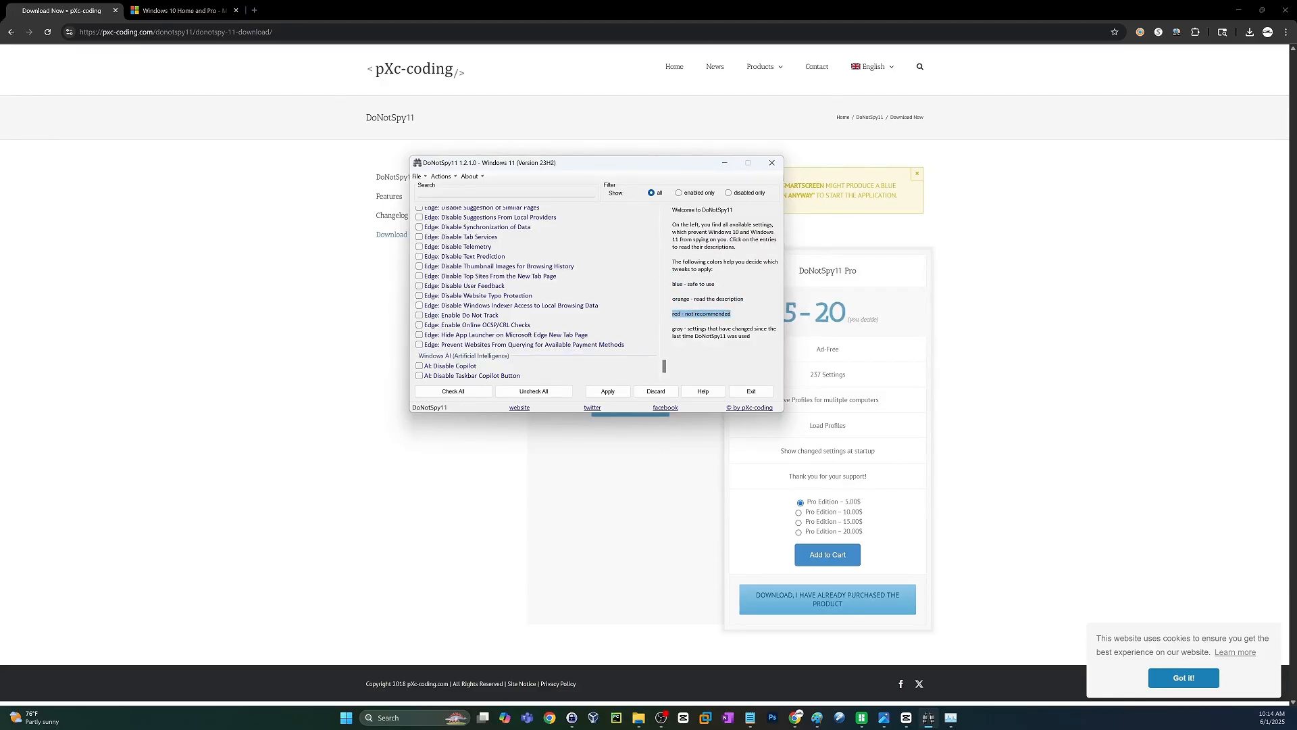
pyautogui.click(709, 336)
# Check all settings, but uncheck Disable Access to Camera and Disable Access to Microphone under Apps.
pyautogui.moveTo(665, 367); pyautogui.dragTo(664, 218)
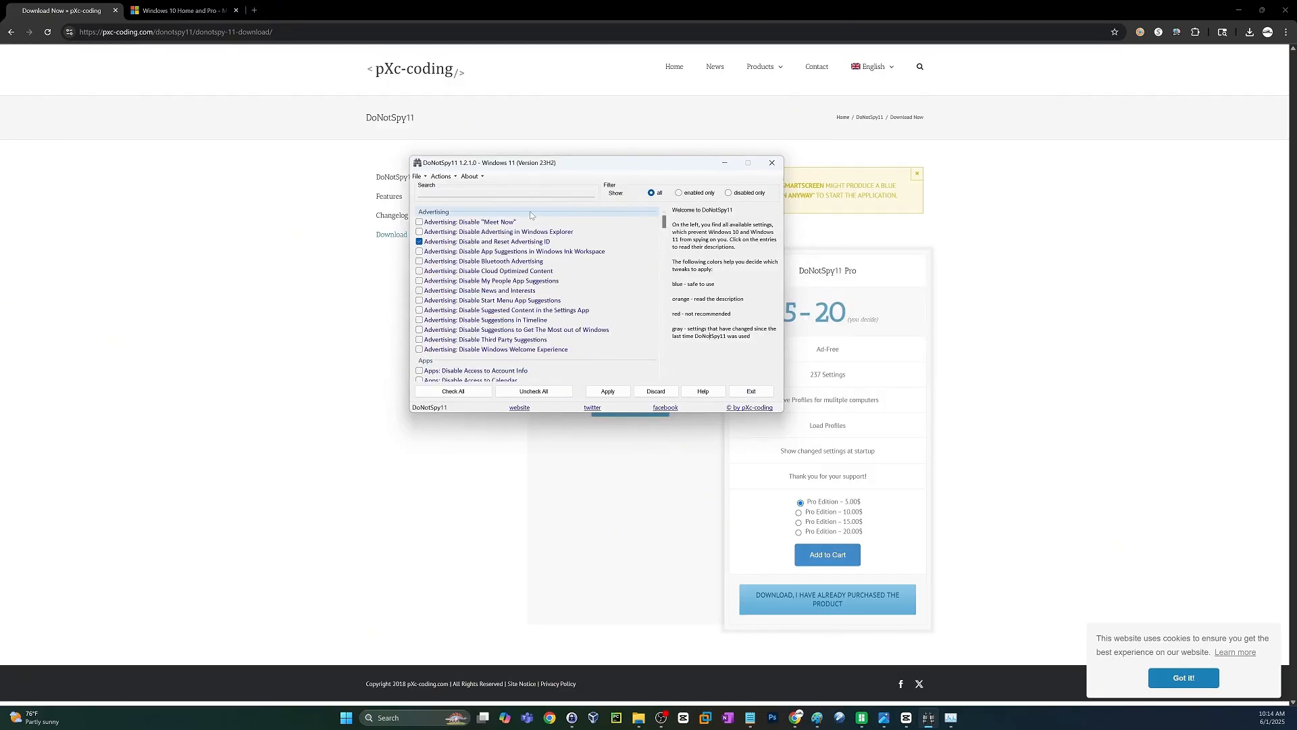
pyautogui.click(460, 392)
pyautogui.scroll(-3, 458, 302)
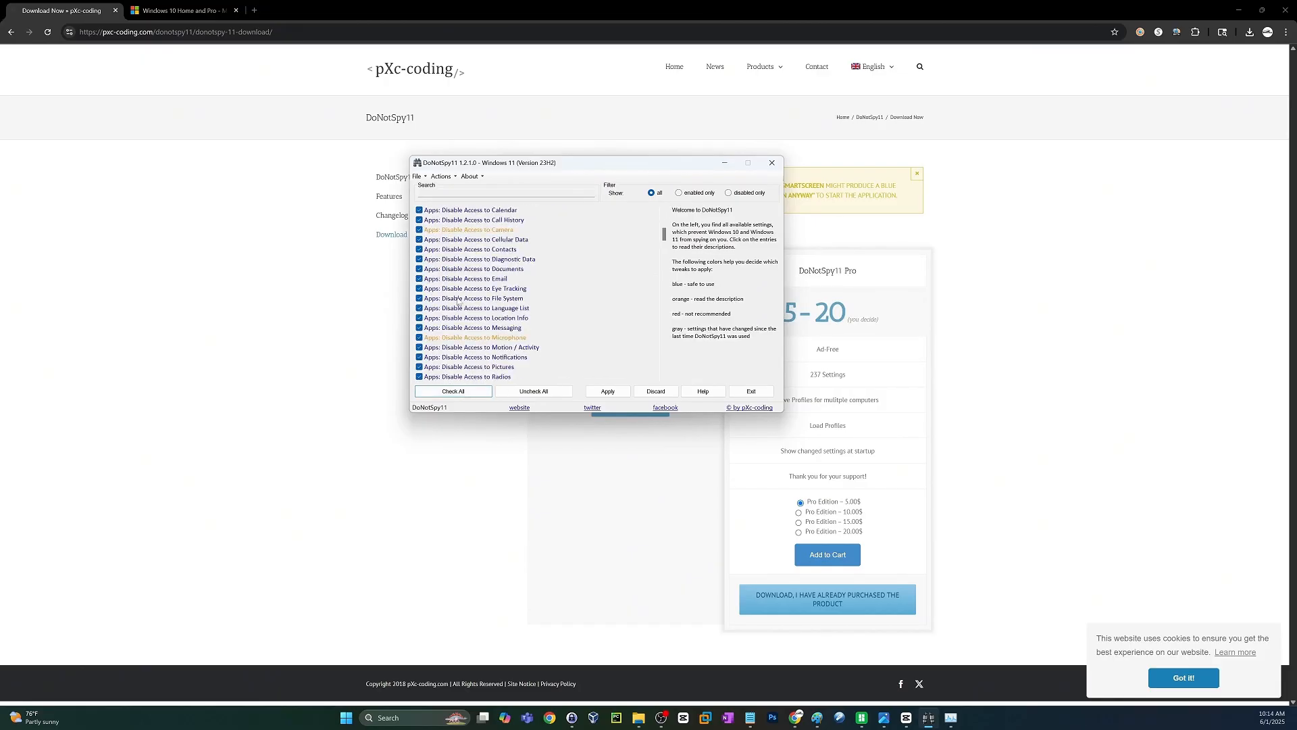
pyautogui.click(419, 230)
pyautogui.click(420, 329)
pyautogui.click(419, 328)
pyautogui.click(419, 338)
# Uncheck Disable Background Applications under Apps and Disable Display of office.com Files in Explorer under Privacy.
pyautogui.scroll(-4, 496, 339)
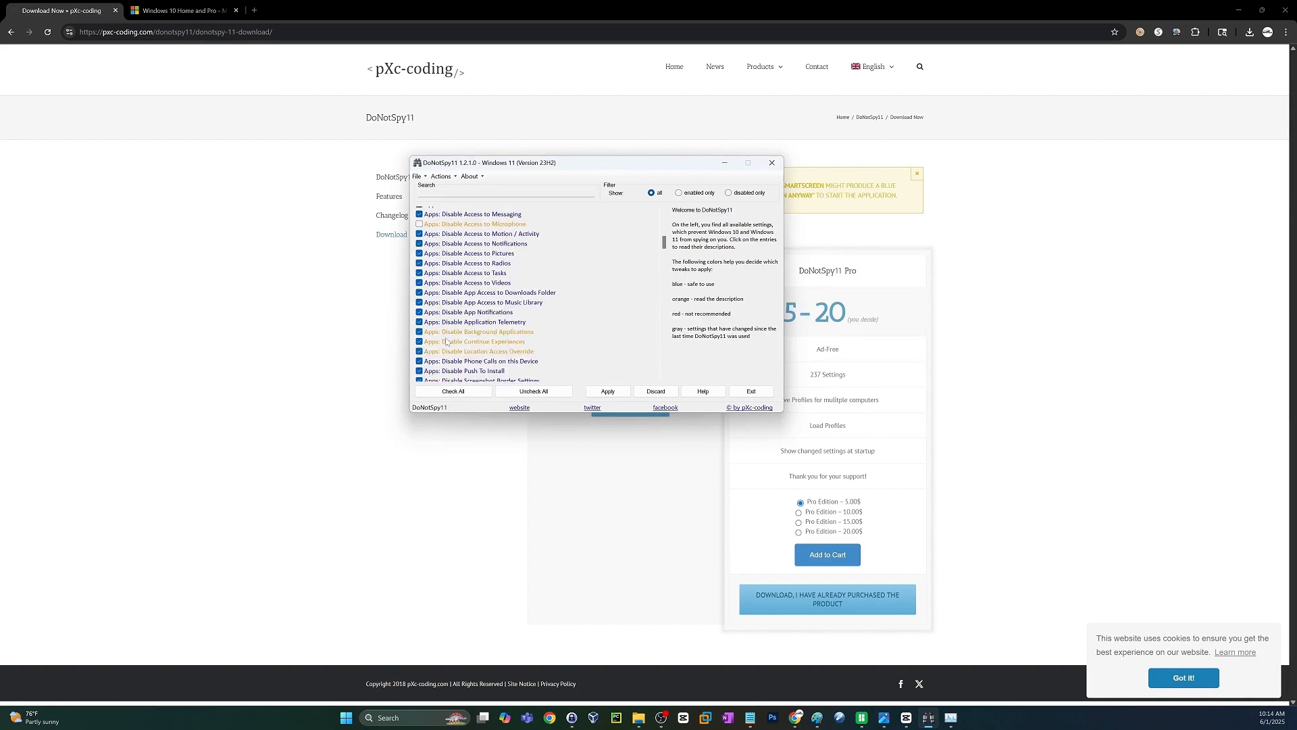
pyautogui.click(418, 331)
pyautogui.scroll(-8, 607, 355)
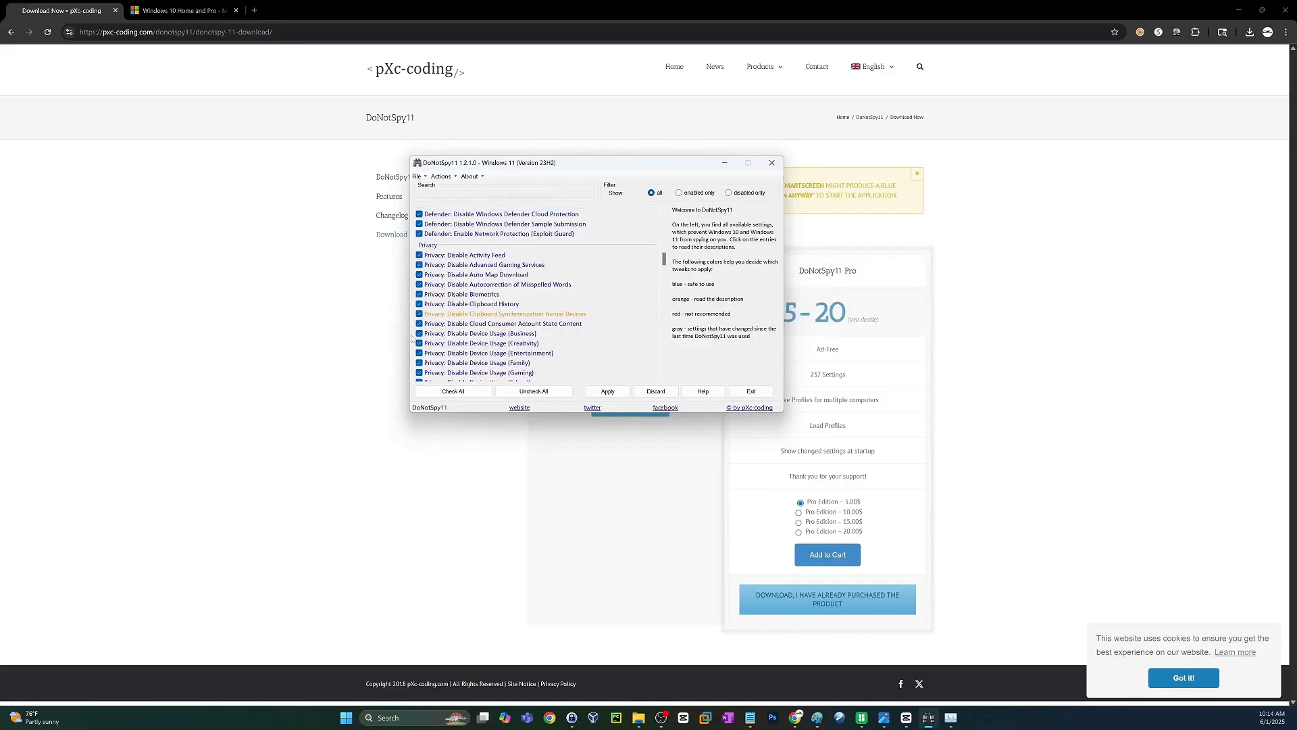
pyautogui.scroll(-4, 497, 321)
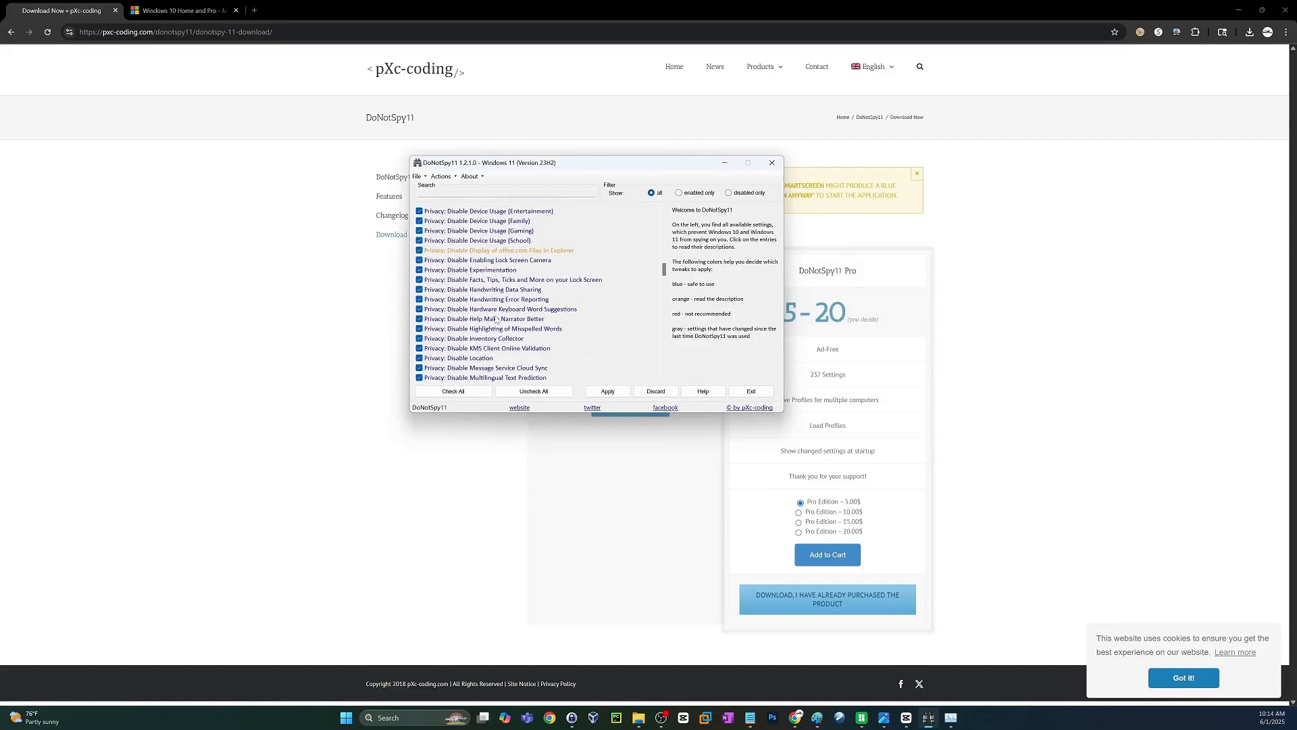
pyautogui.click(420, 280)
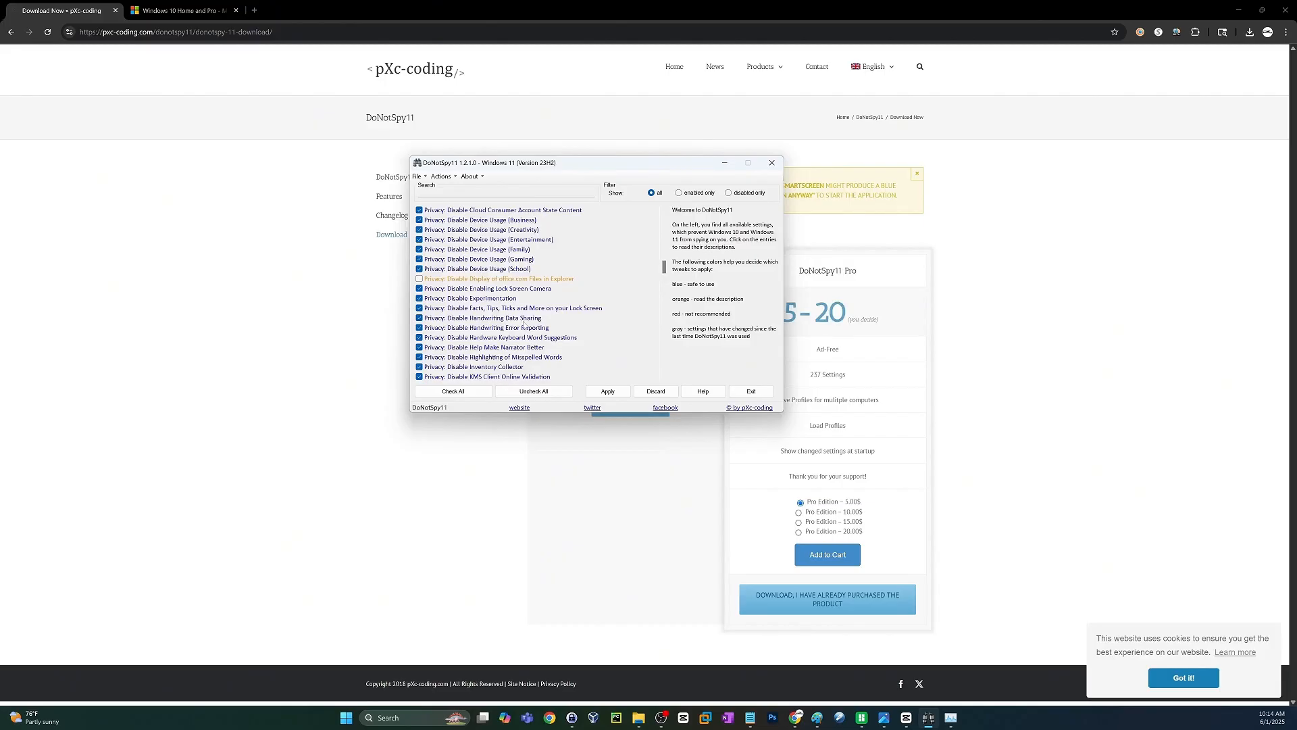
# Uncheck Disable Remote Assistance Connections to This Computer, Disable Sensors, Disable Setting Sync and Disable SmartScreen-Filter for URLs under Privacy.
pyautogui.scroll(-6, 518, 339)
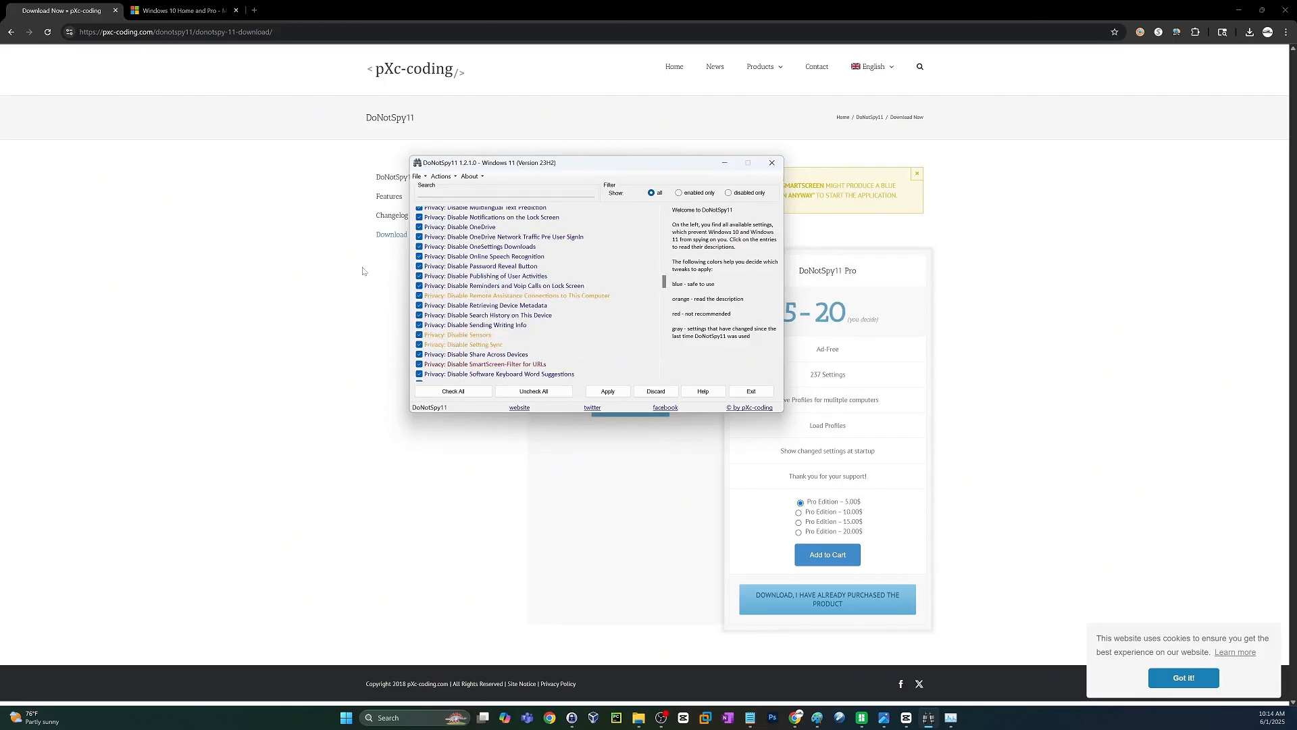
pyautogui.click(420, 296)
pyautogui.click(420, 345)
pyautogui.click(420, 335)
pyautogui.click(419, 364)
# Uncheck Disable Steps Recorder and Disable Telemetry under Privacy.
pyautogui.scroll(-2, 466, 356)
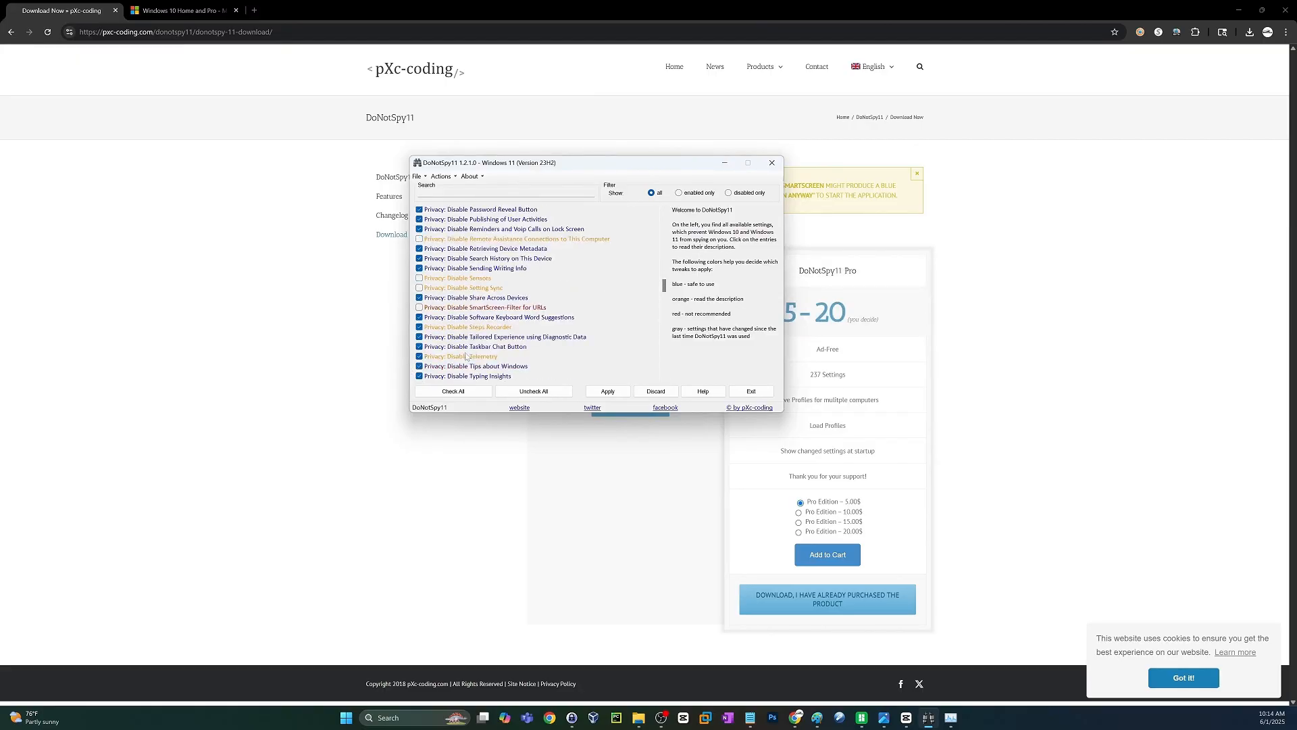
pyautogui.click(419, 328)
pyautogui.click(419, 356)
pyautogui.click(442, 176)
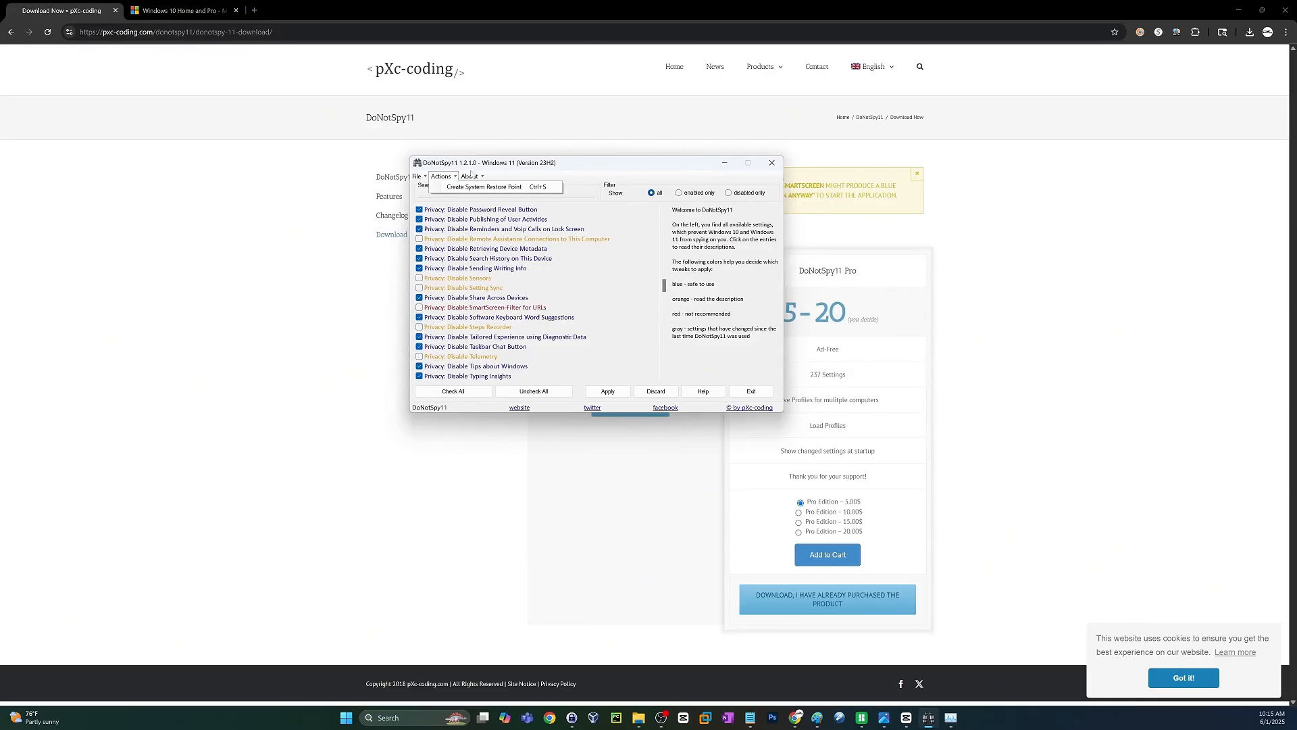
pyautogui.click(446, 177)
pyautogui.click(473, 177)
pyautogui.click(475, 177)
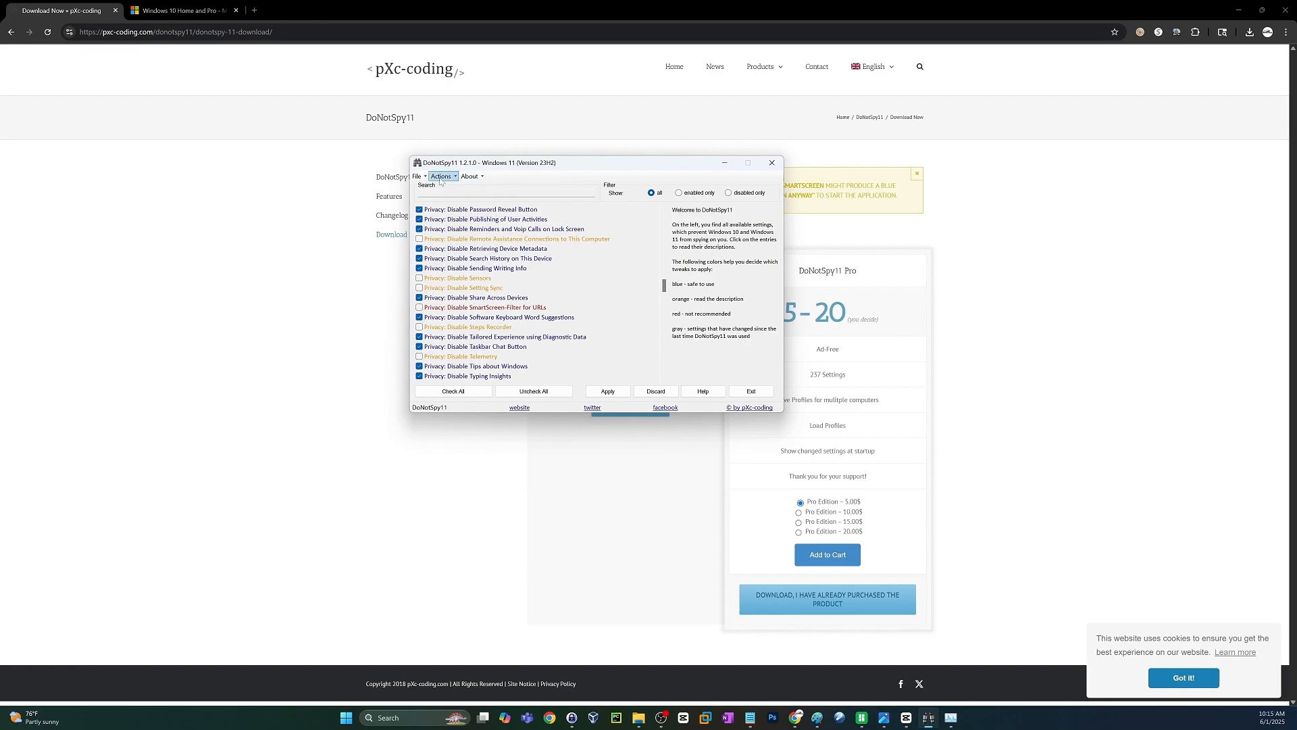
# Apply the selected privacy settings without creating another restore point, and close DoNotSpy11.
pyautogui.click(608, 391)
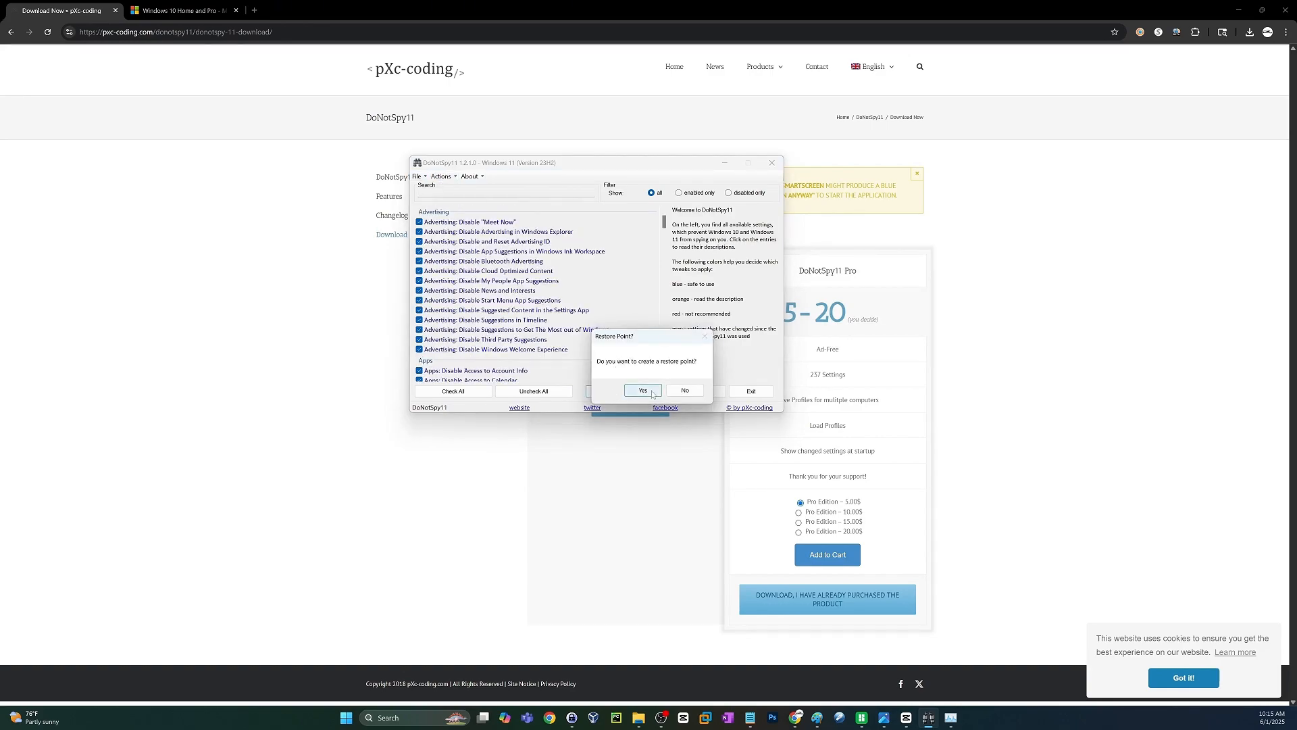
pyautogui.click(689, 393)
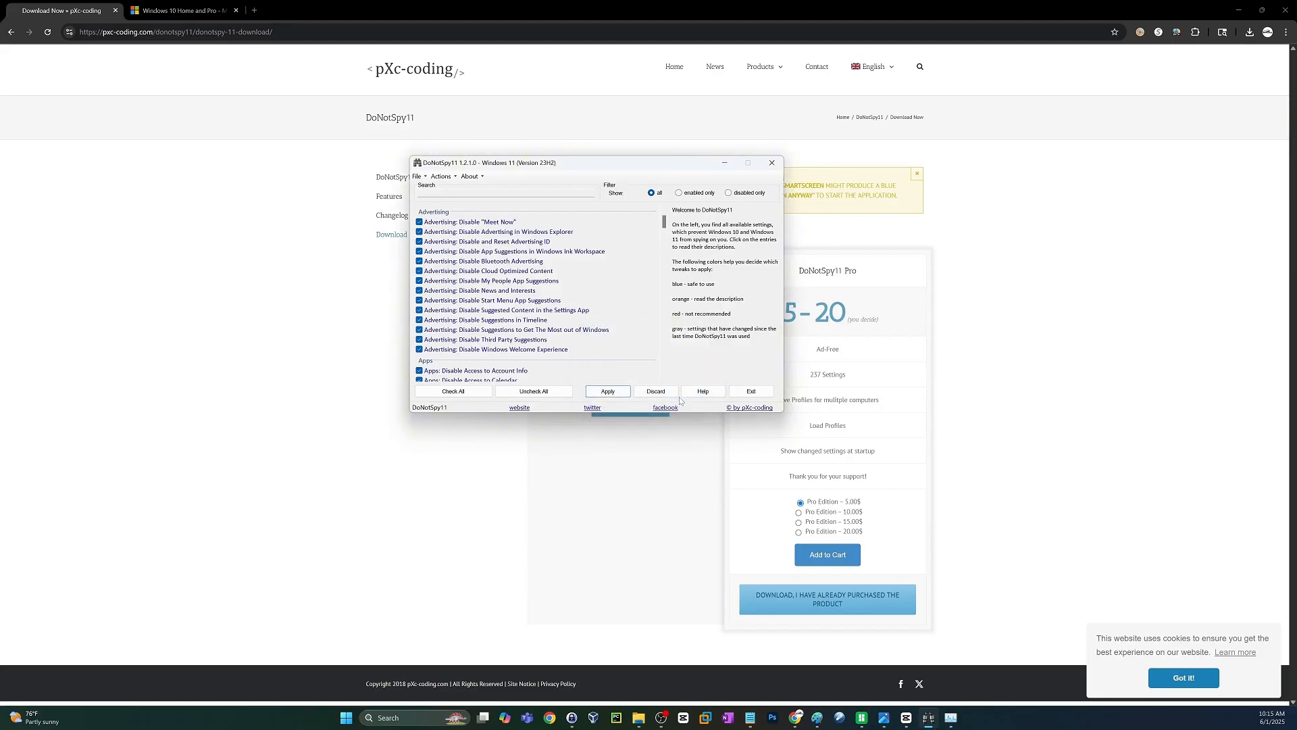
pyautogui.click(771, 164)
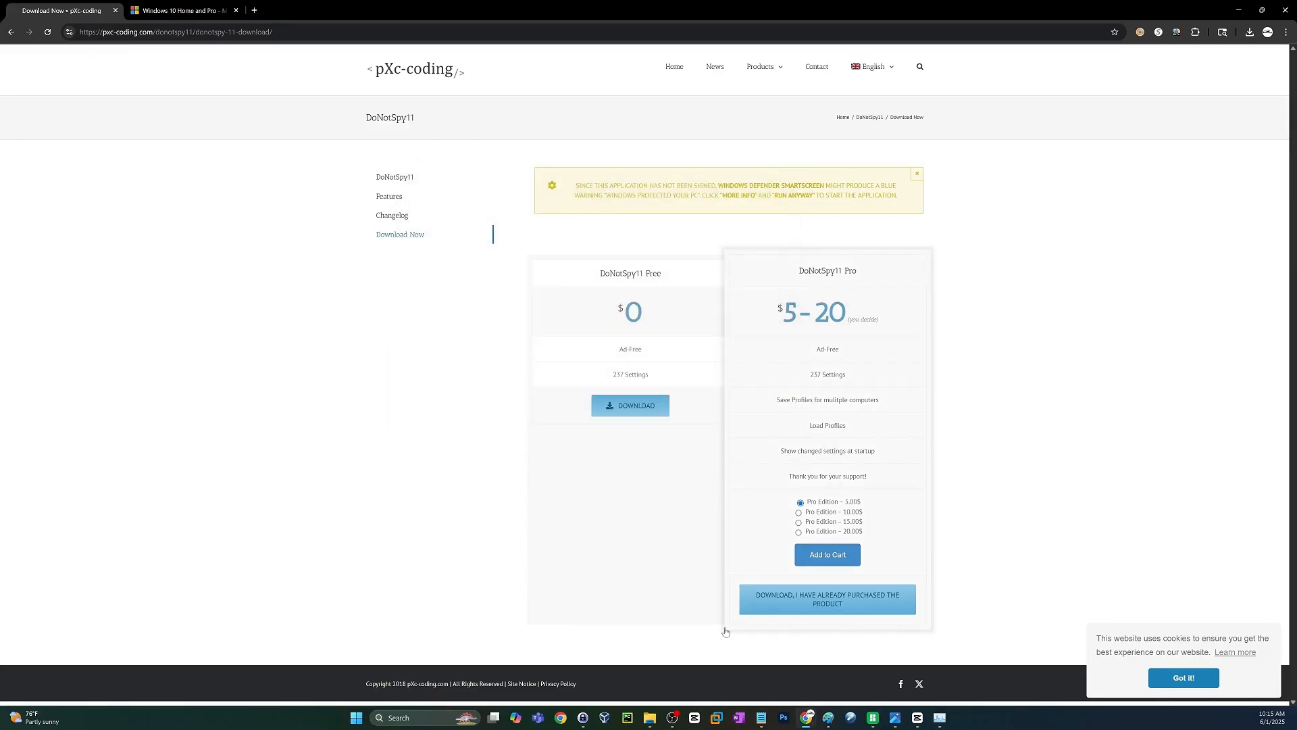
# Bring up the Windows options for shutting down or signing out.
pyautogui.rightClick(360, 720)
pyautogui.moveTo(362, 674)
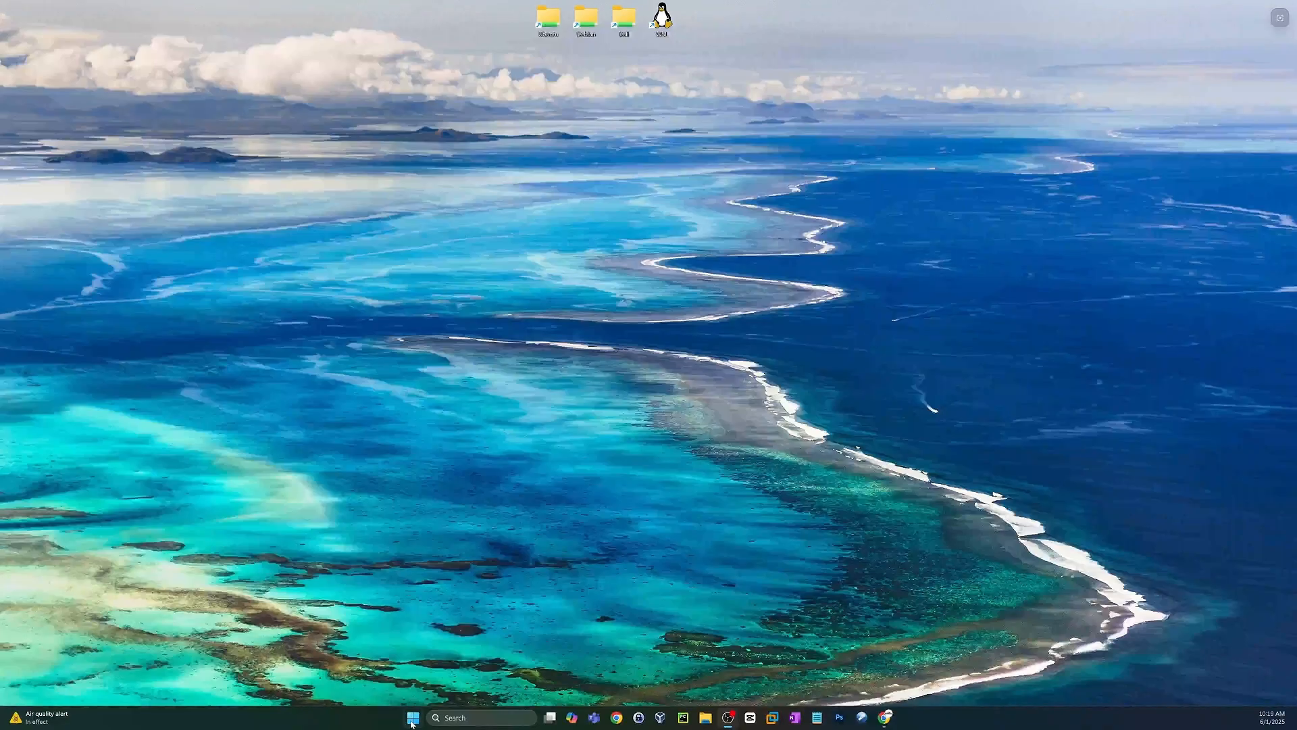
# Search Windows for donotspy11 and run the DoNotSpy11 app as administrator.
pyautogui.click(412, 718)
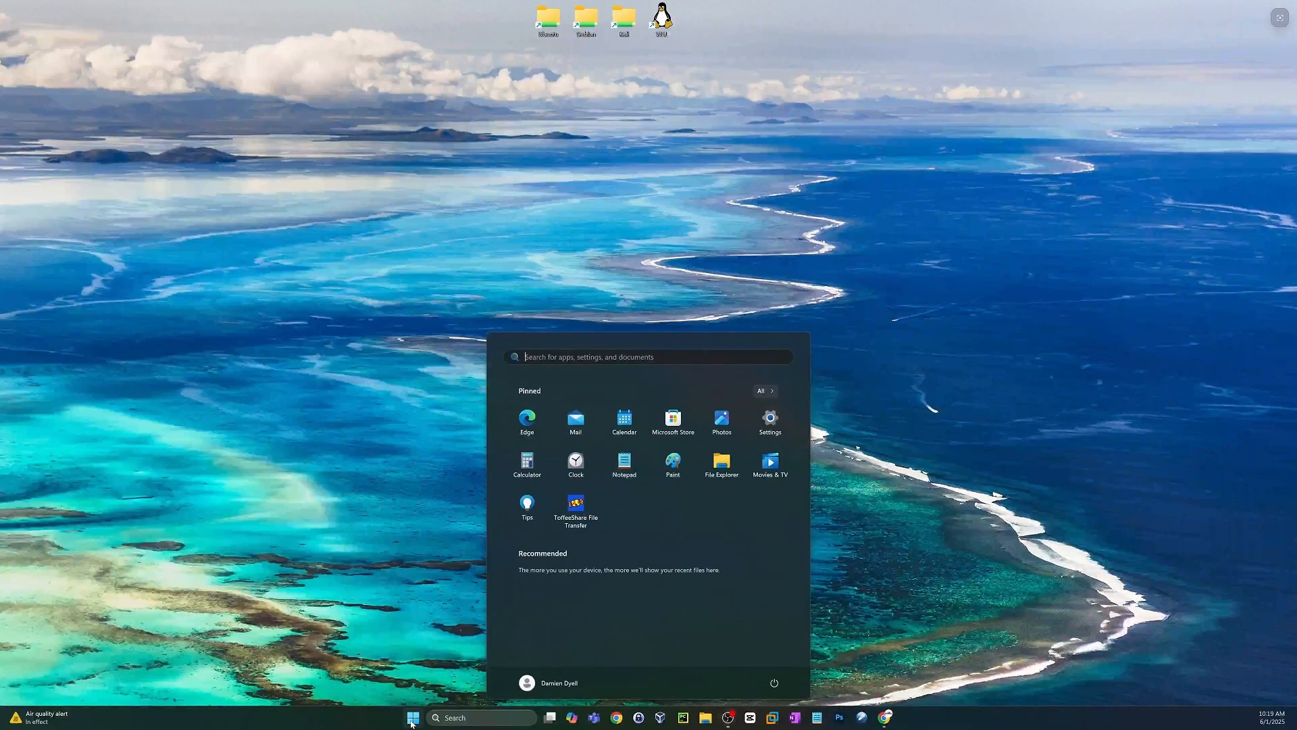
pyautogui.write('donotspy11')
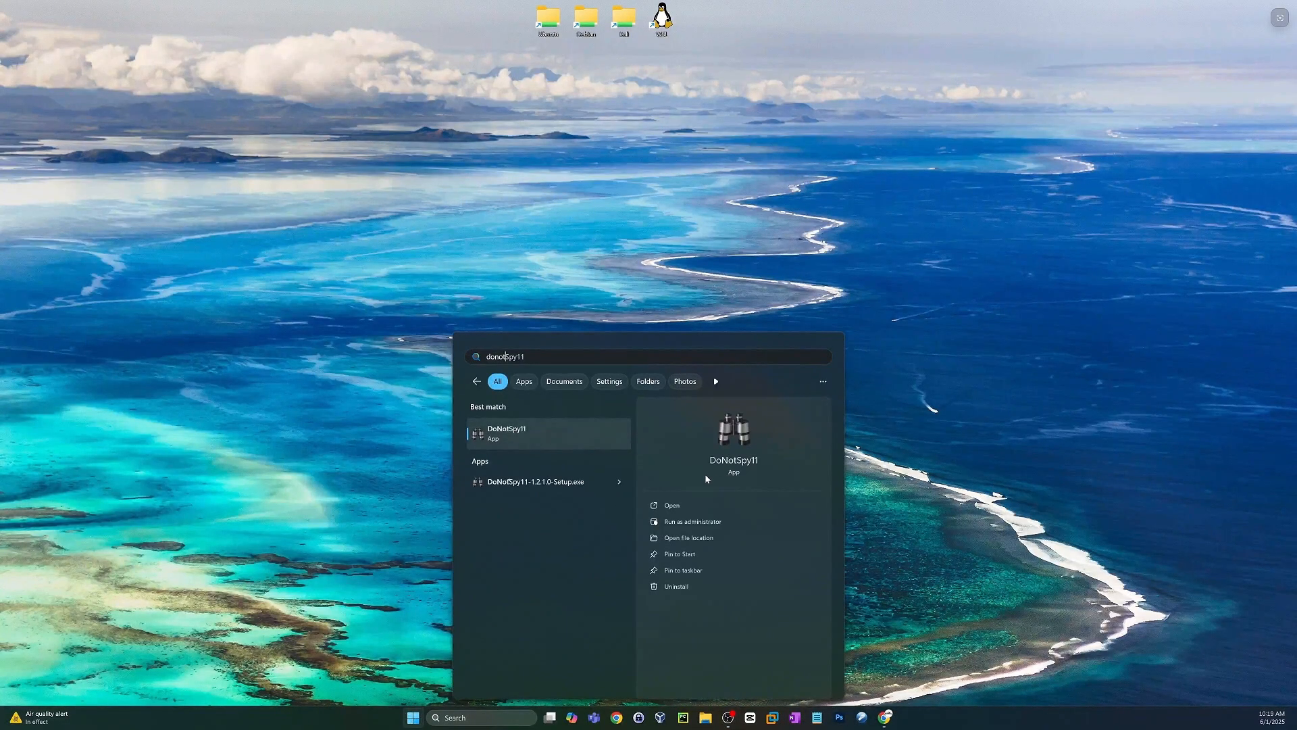
pyautogui.click(709, 525)
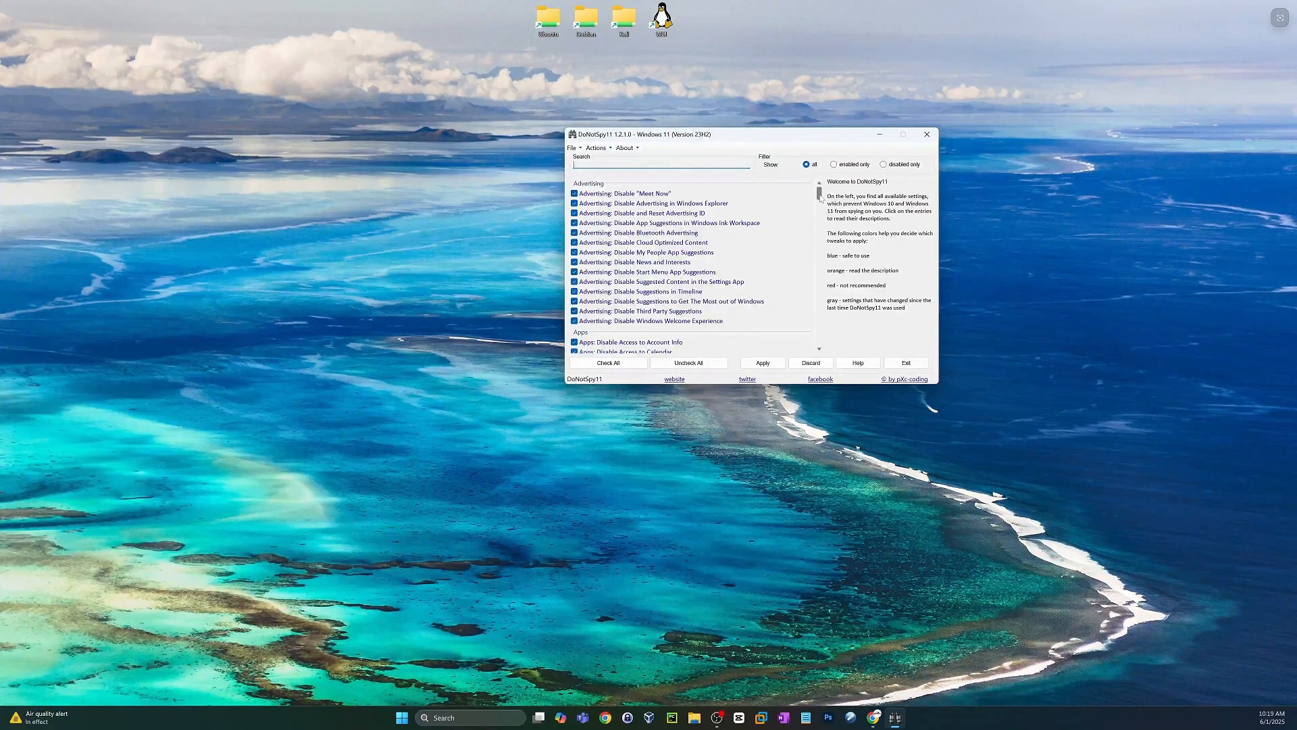
pyautogui.moveTo(820, 196)
pyautogui.mouseDown()
pyautogui.moveTo(818, 338)
pyautogui.moveTo(819, 193)
pyautogui.mouseUp()
# Search Windows for system restore and open the Create a restore point settings.
pyautogui.click(404, 718)
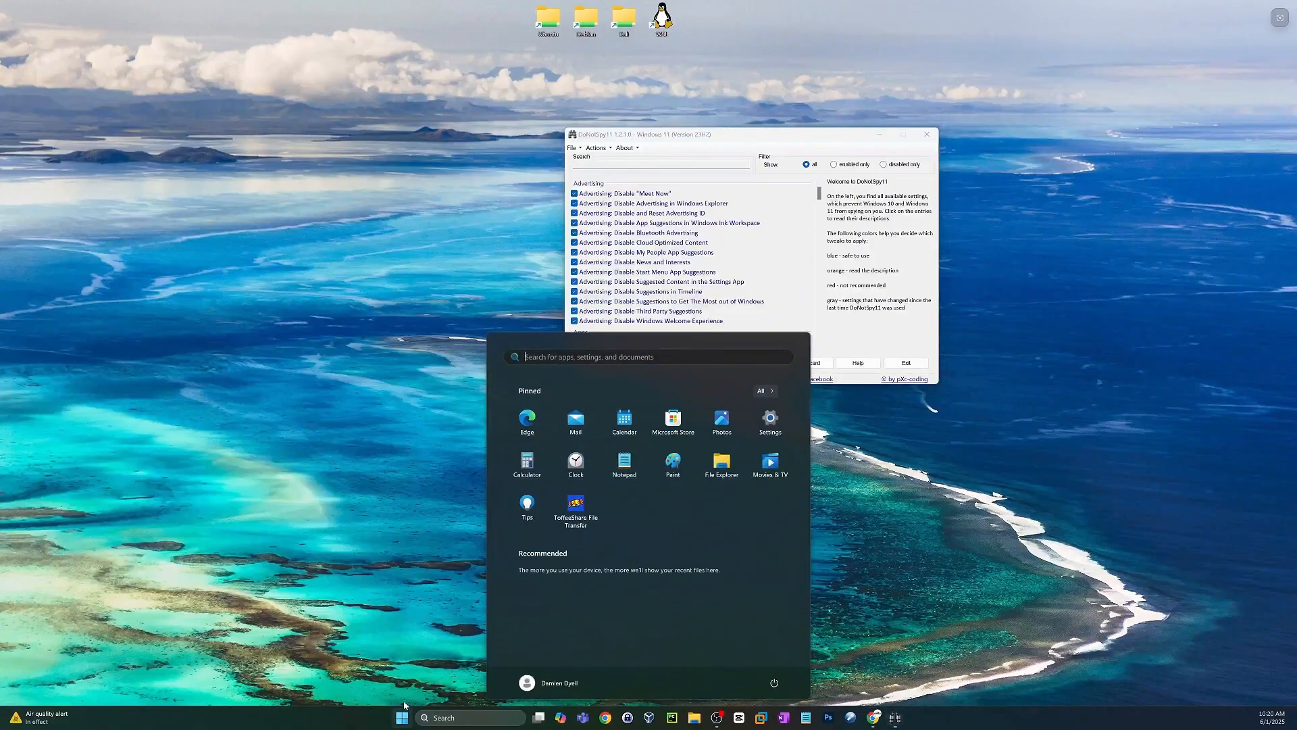
pyautogui.write('system restor')
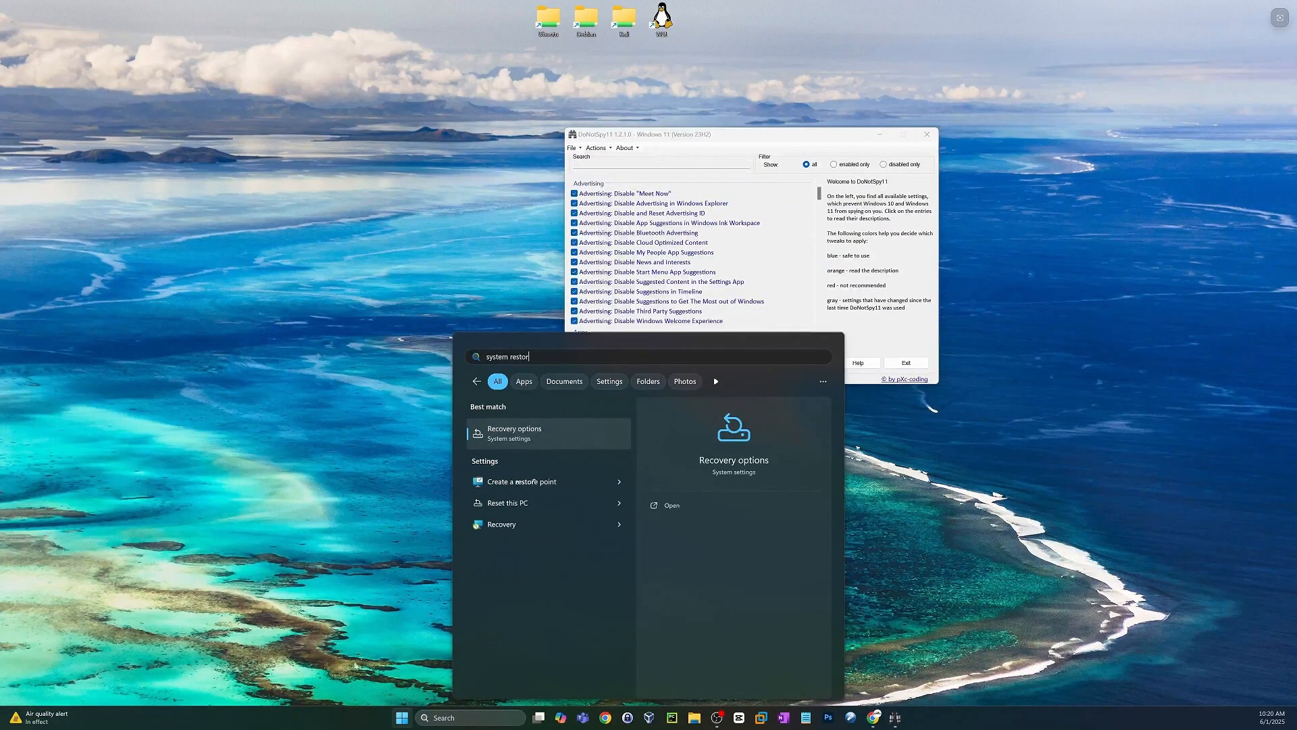
pyautogui.write('e')
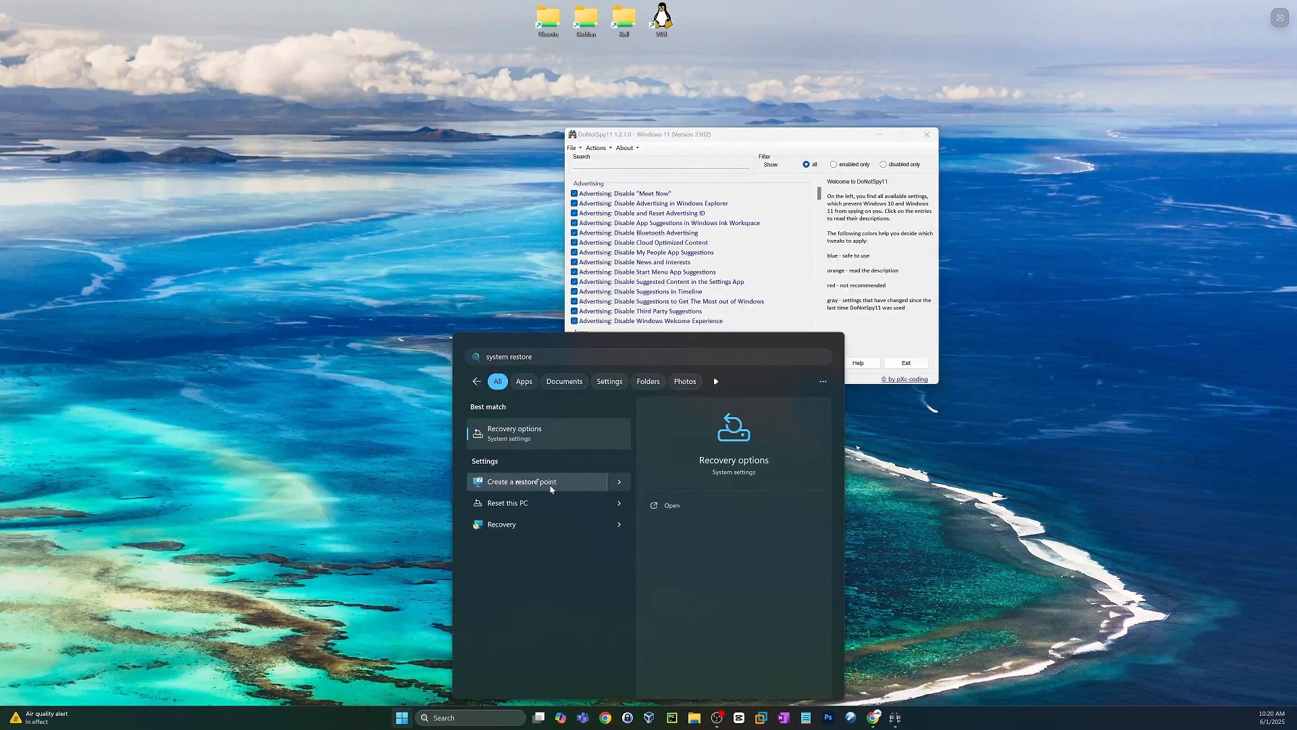
pyautogui.click(550, 488)
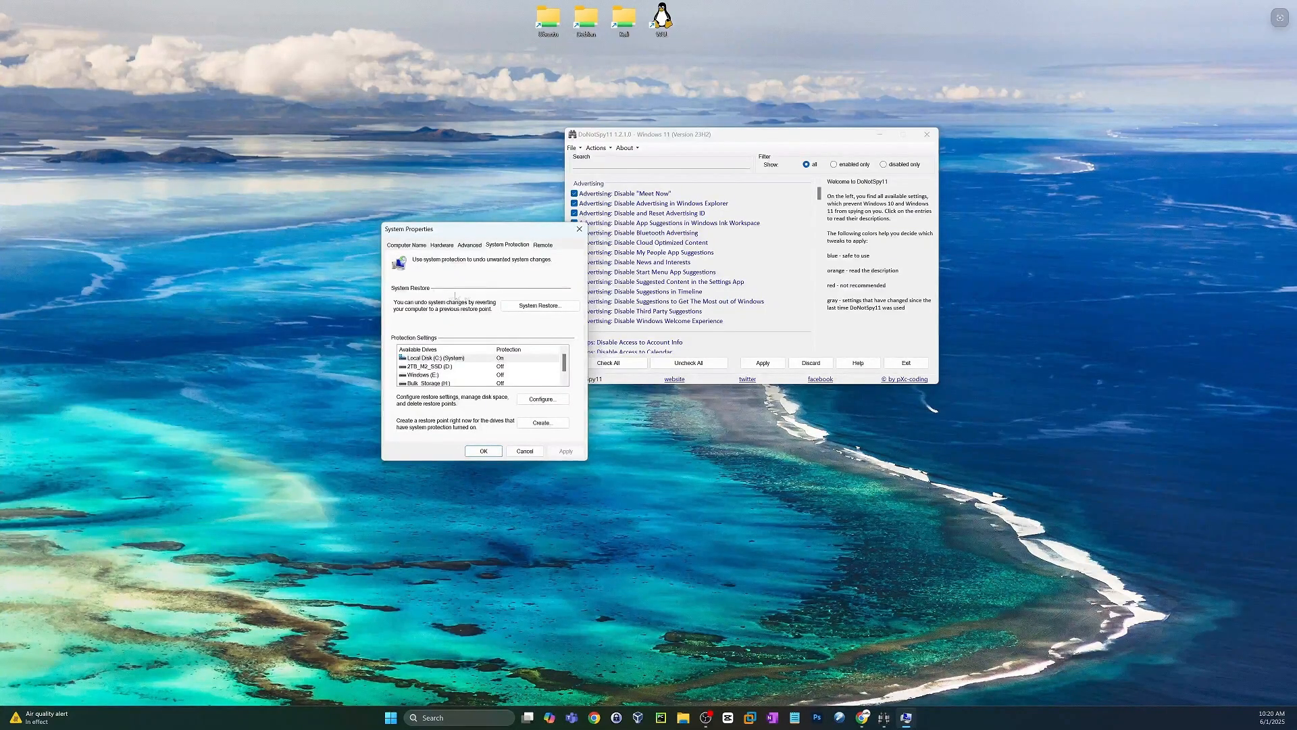
# Select the Before DoNotSpy11 Install restore point in System Restore, and close System Restore and System Properties without restoring.
pyautogui.click(540, 305)
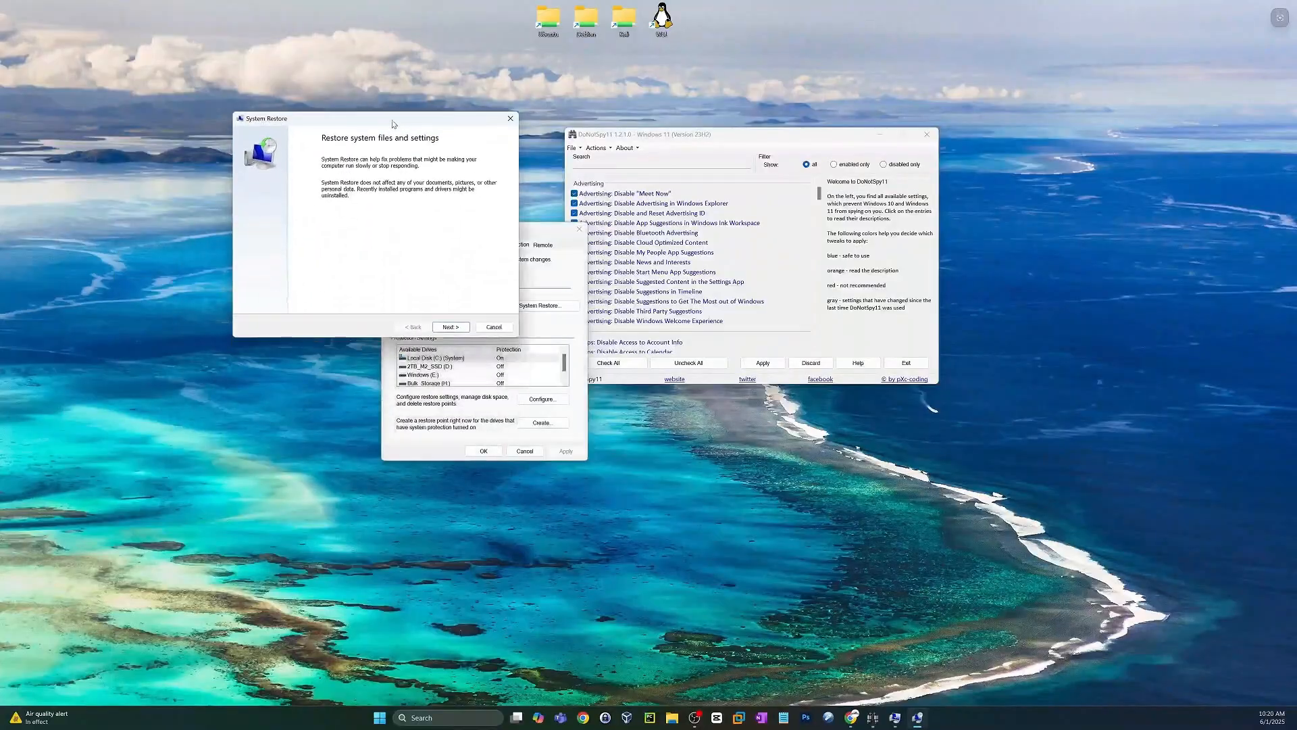
pyautogui.click(448, 299)
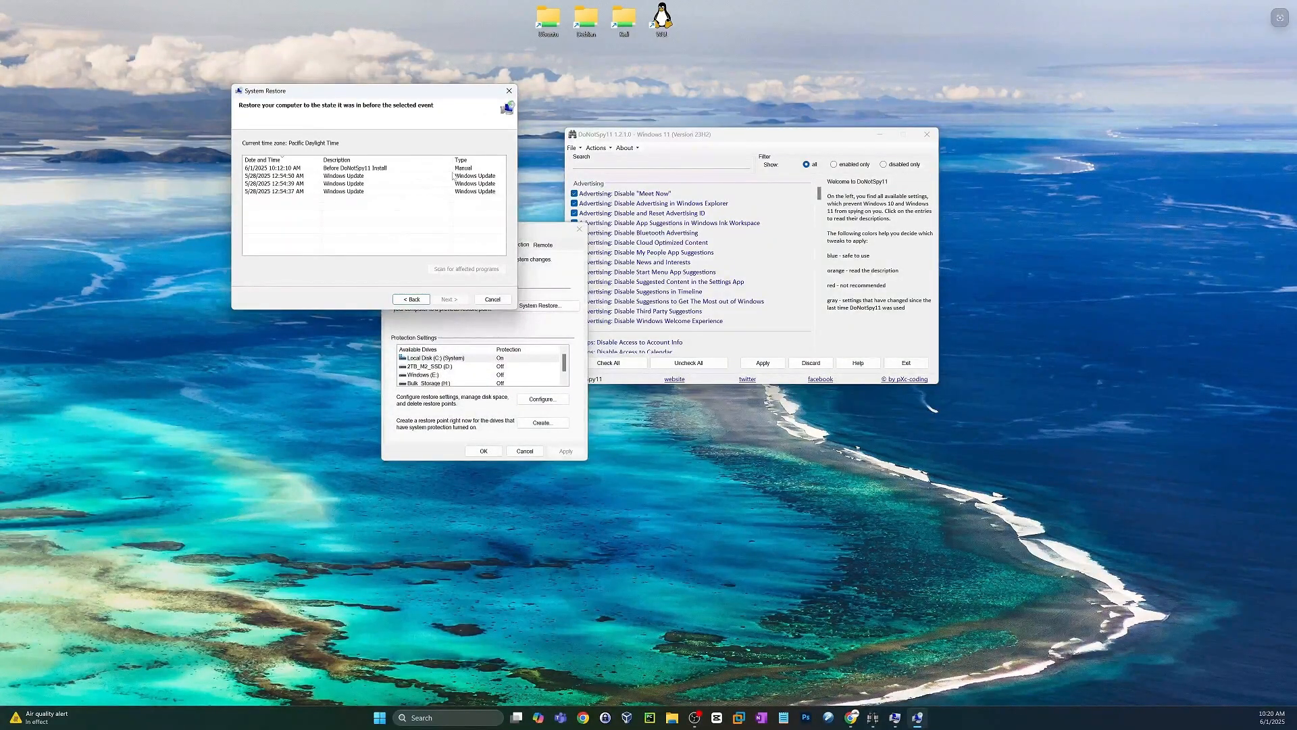
pyautogui.click(346, 169)
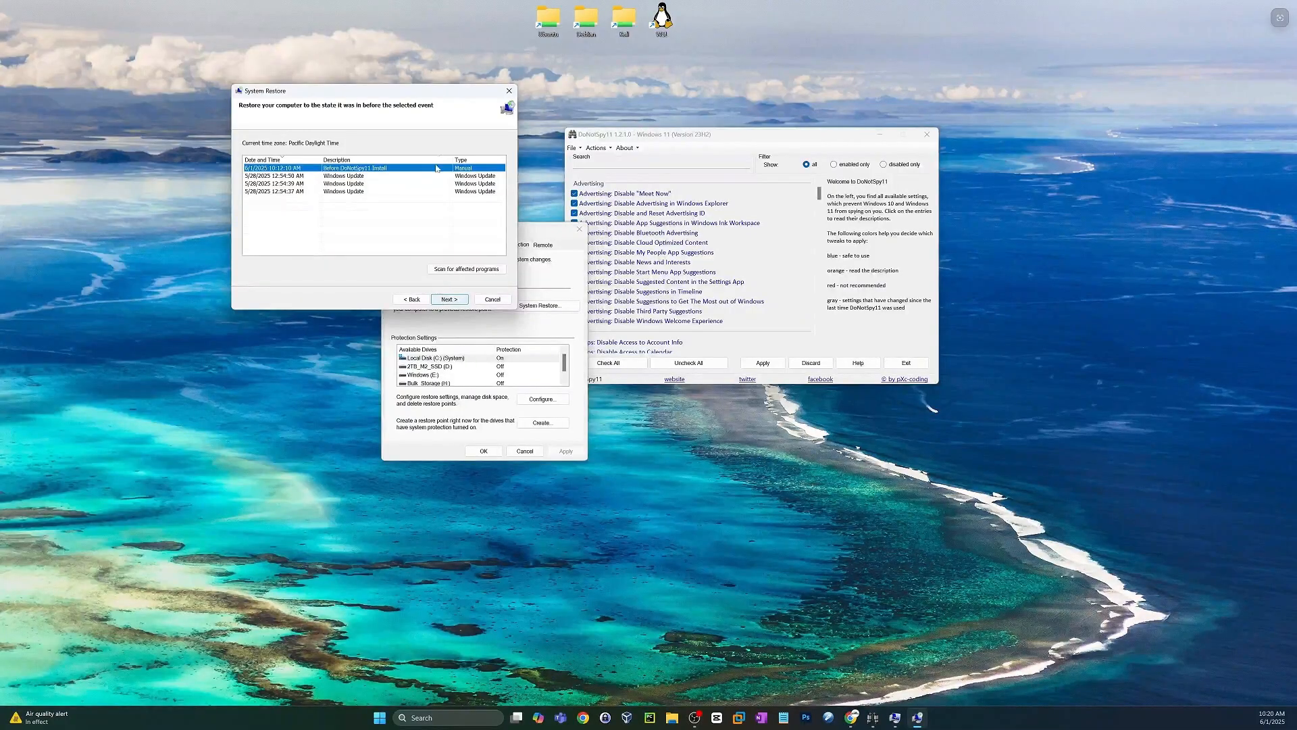
pyautogui.click(509, 92)
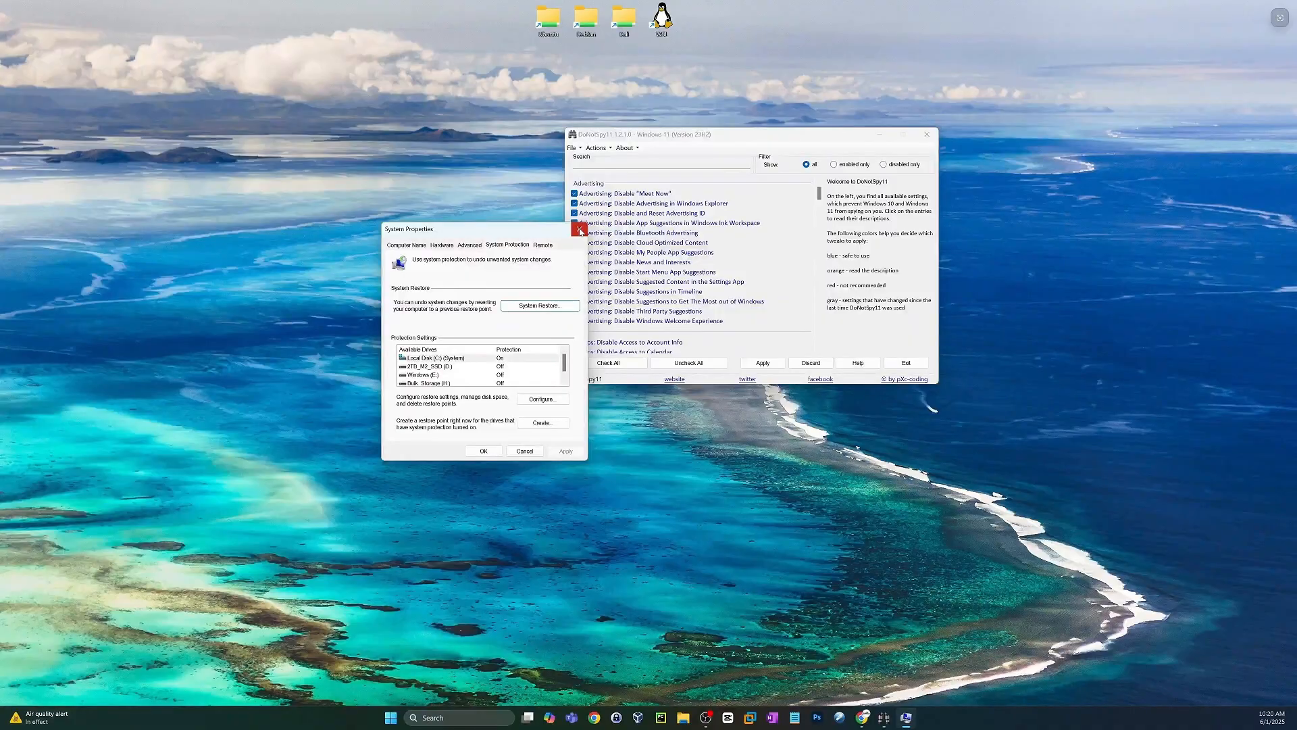
pyautogui.click(580, 229)
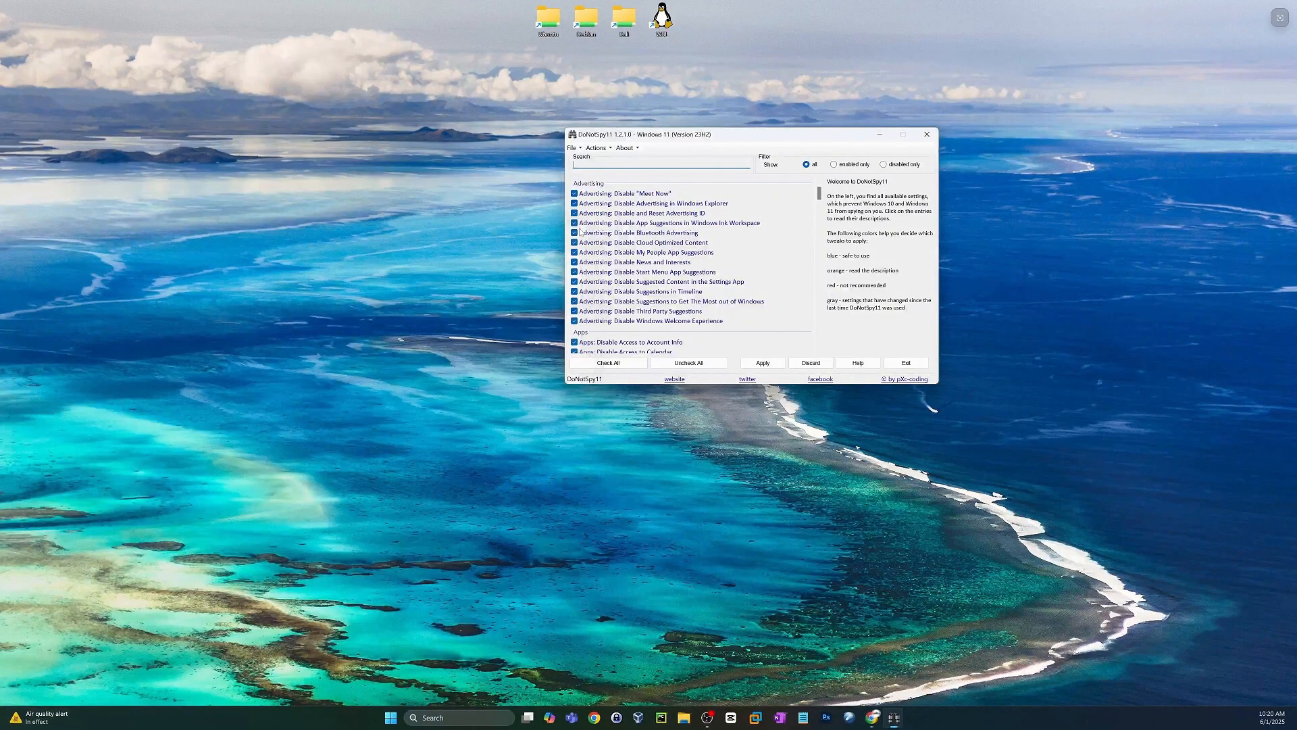